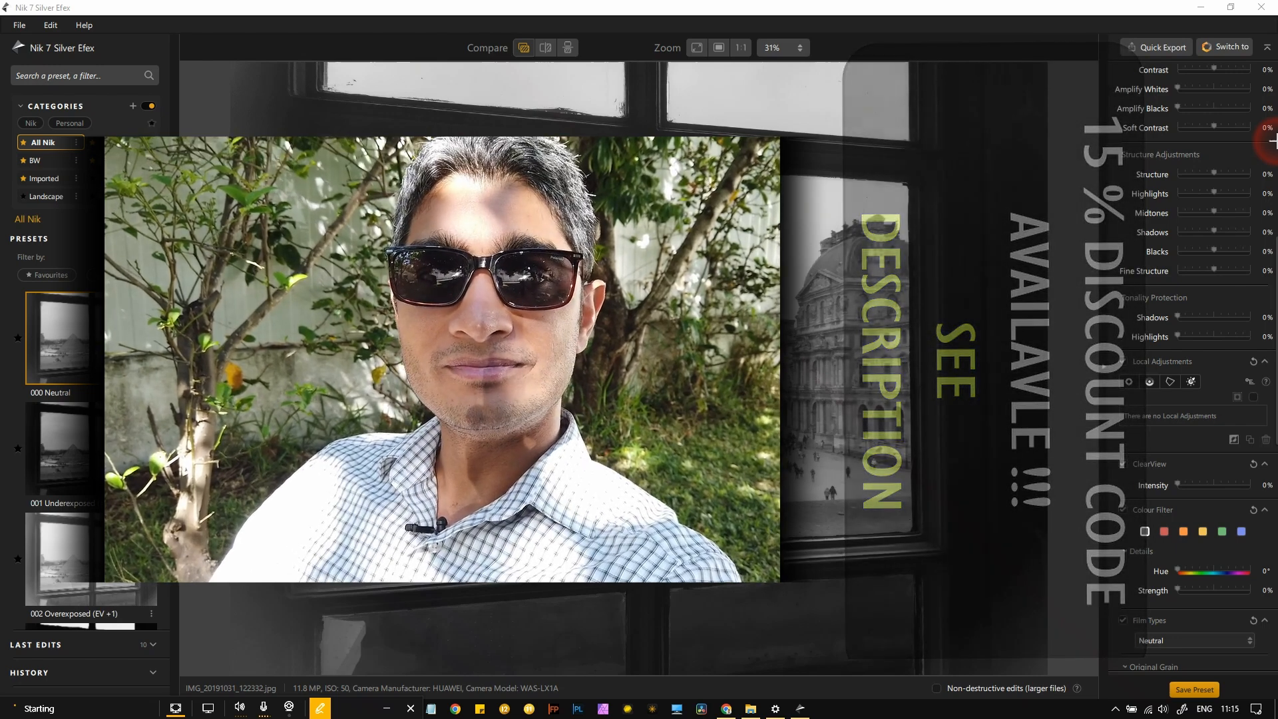
Frame the Structure Adjustments group with a yellow annotation rectangle and point arrows at Structure and Fine Structure, then close the drawing overlay.
mouse_move(1272, 140)
mouse_down()
mouse_move(1198, 193)
mouse_move(1109, 291)
mouse_move(1089, 251)
mouse_move(1084, 288)
mouse_up()
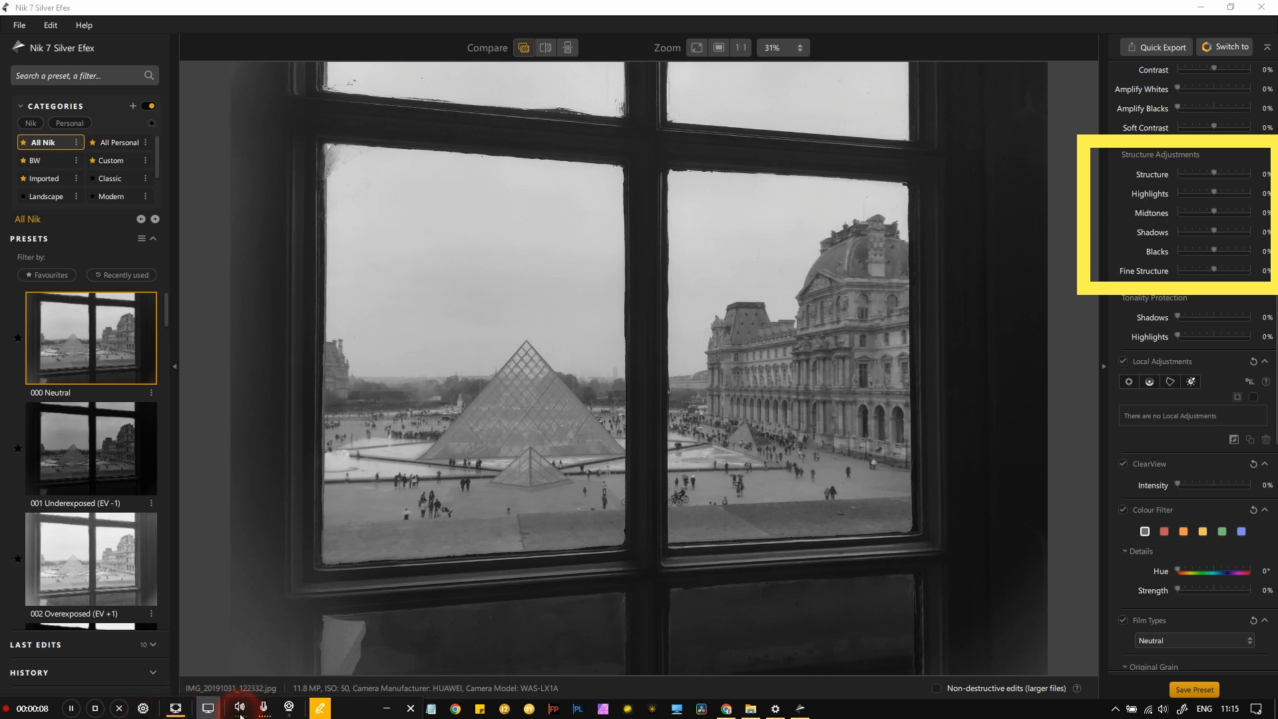
click(320, 710)
click(158, 683)
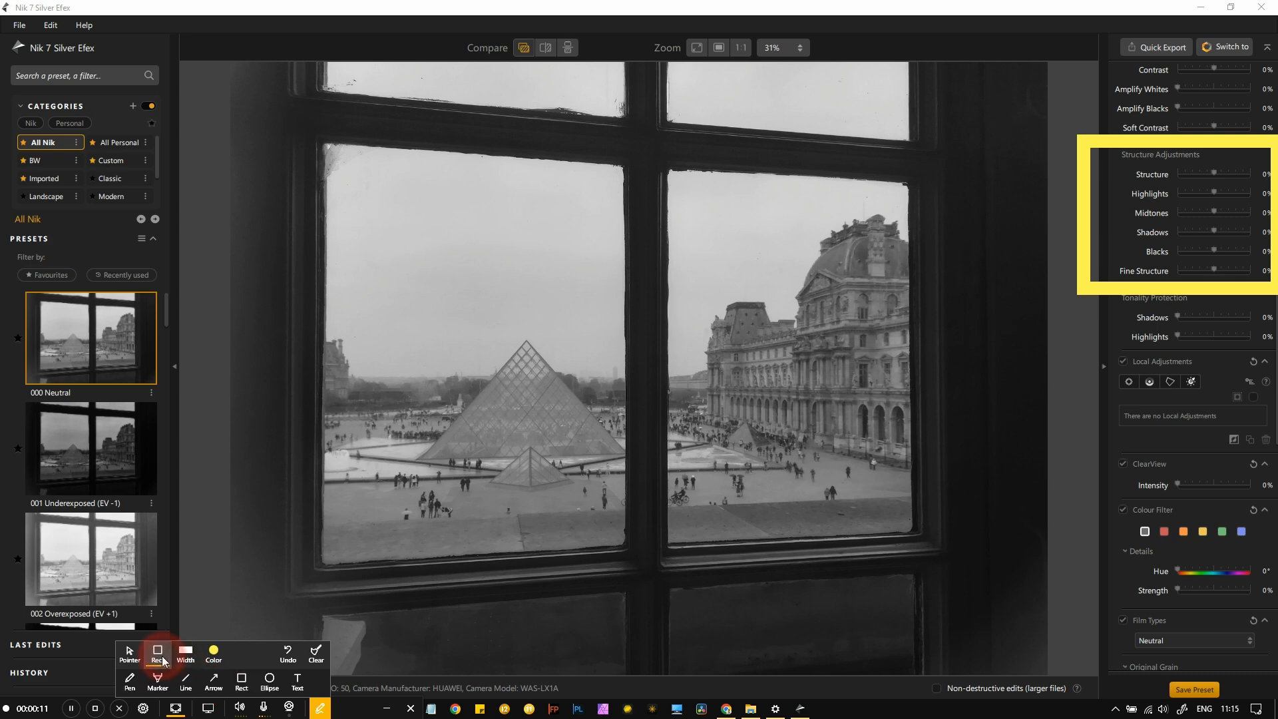
click(214, 681)
mouse_move(953, 300)
mouse_down()
mouse_move(999, 251)
mouse_move(1131, 171)
mouse_up()
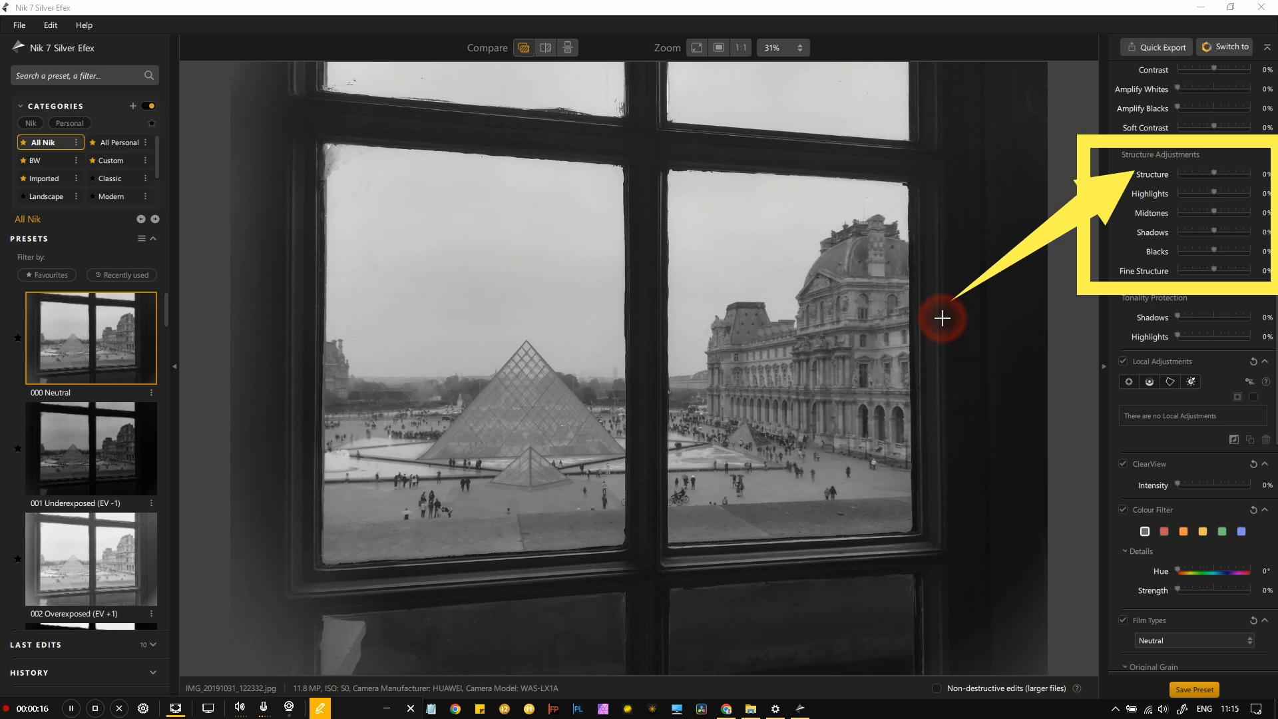
mouse_move(953, 300)
mouse_down()
mouse_move(1062, 267)
mouse_move(1119, 271)
mouse_up()
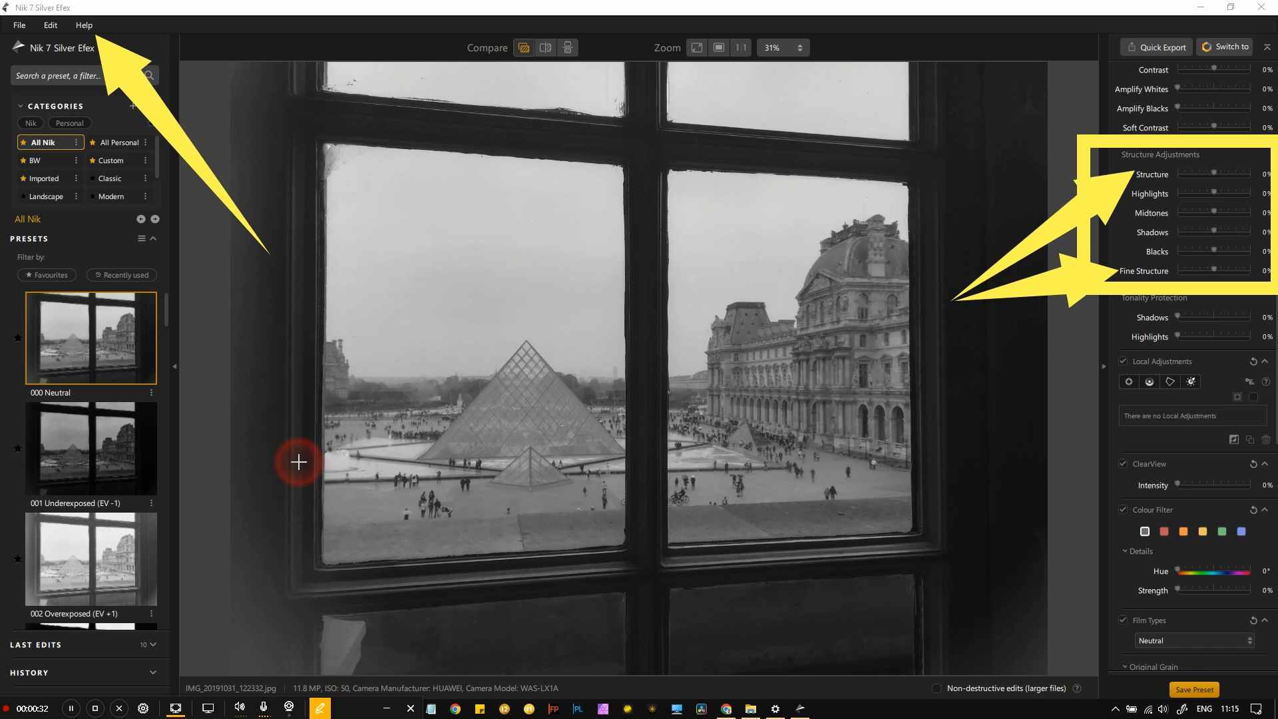
click(320, 708)
Switch to Chrome and find the Structure Adjustments section in the Nik 7 Silver Efex user guide.
click(734, 700)
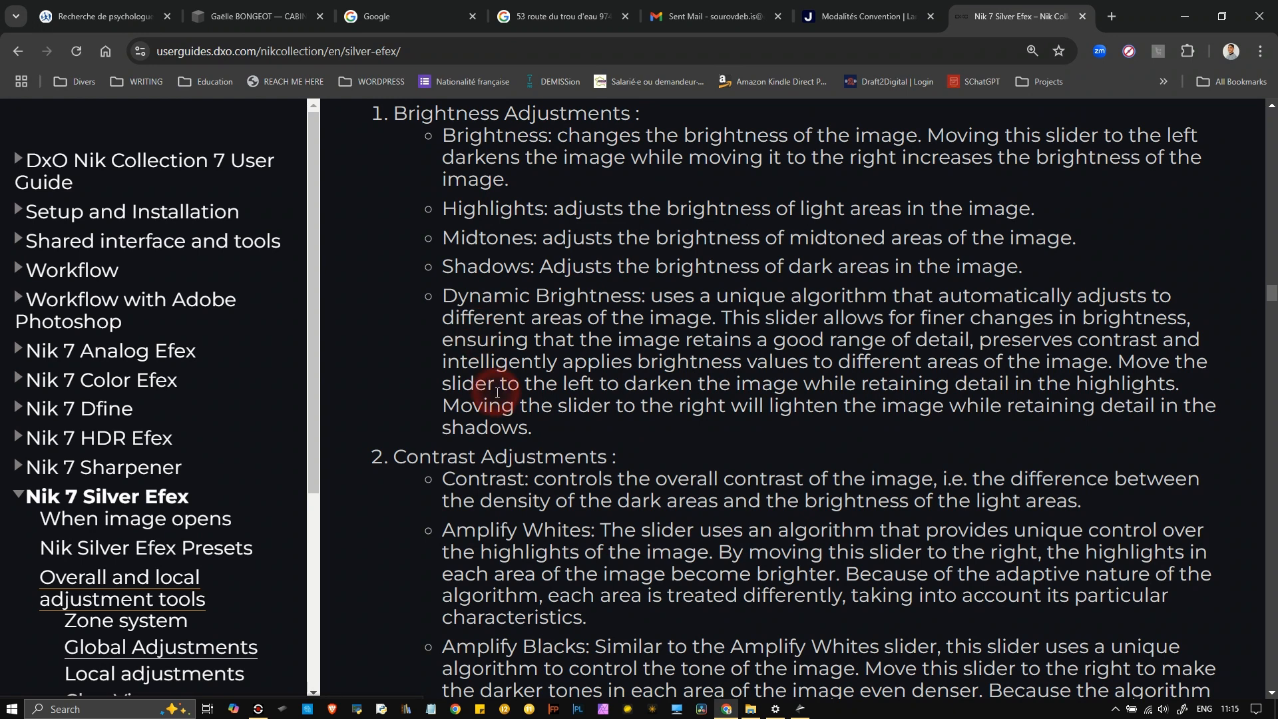
scroll(496, 393, up, 5)
scroll(497, 393, down, 10)
scroll(497, 394, down, 5)
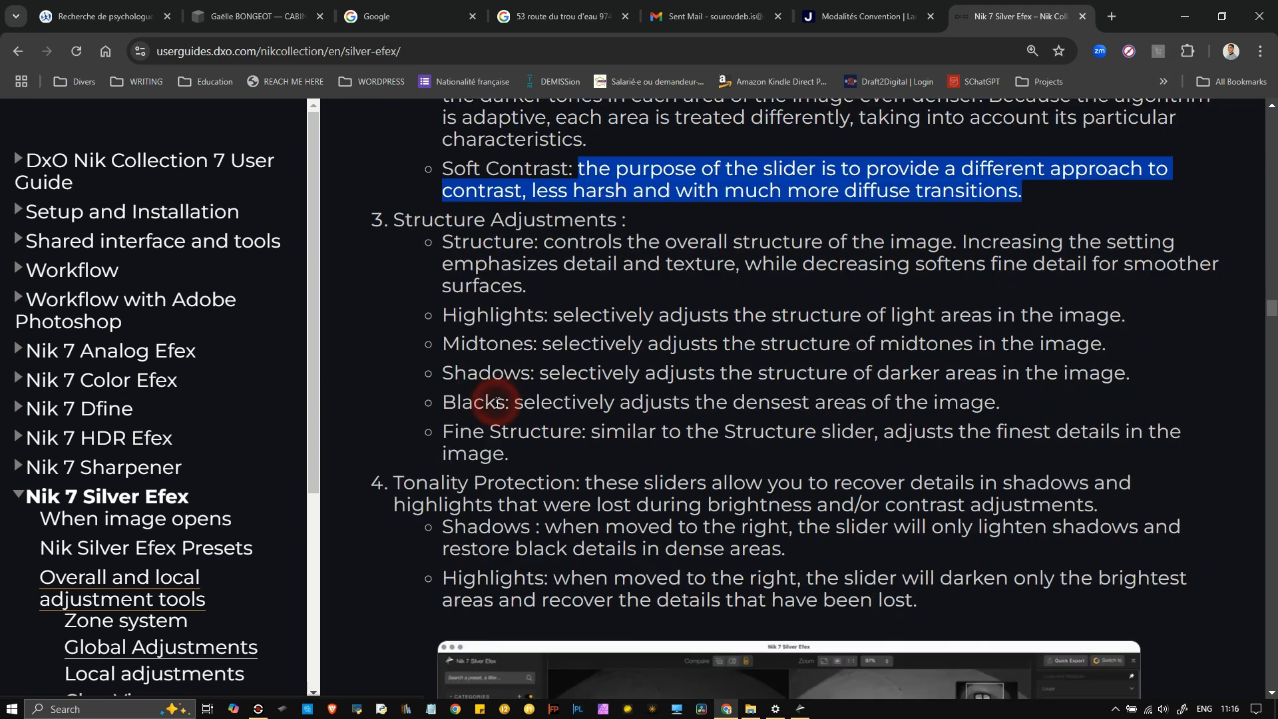
click(512, 326)
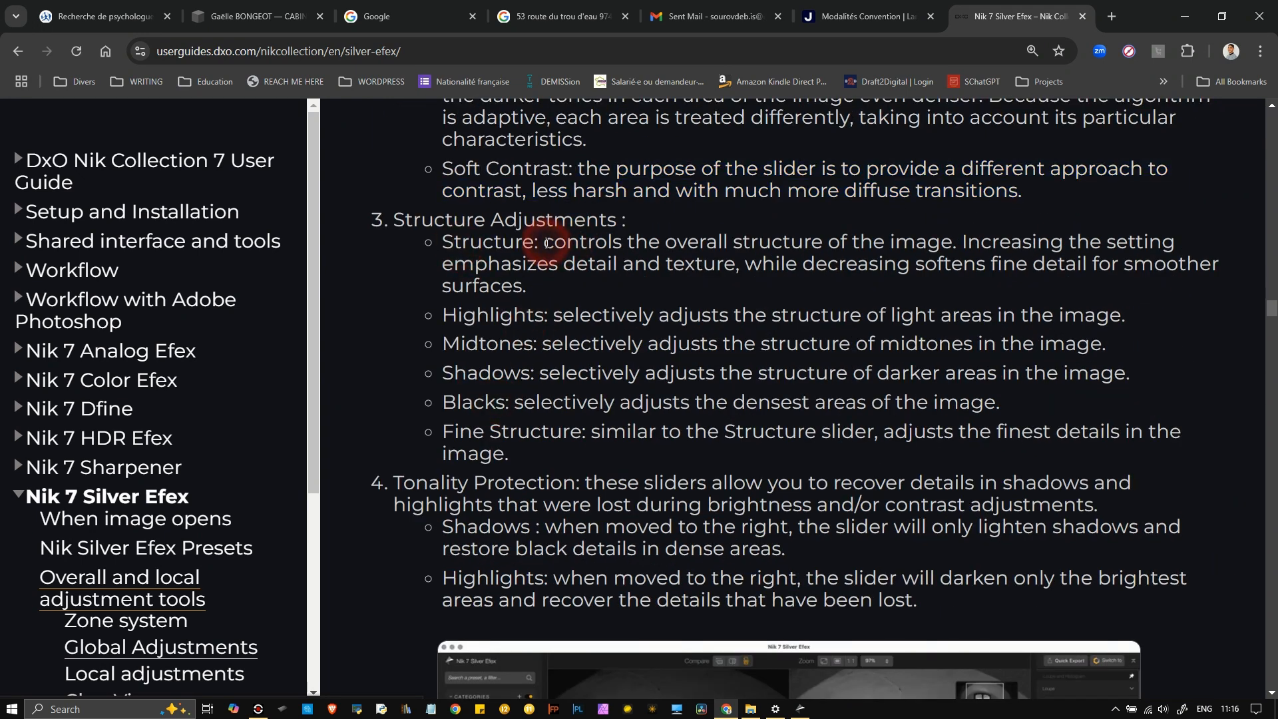
Read the Structure and Fine Structure descriptions in the guide, highlighting the passages on emphasizing detail and adjusting the finest details.
drag(543, 243, 1139, 241)
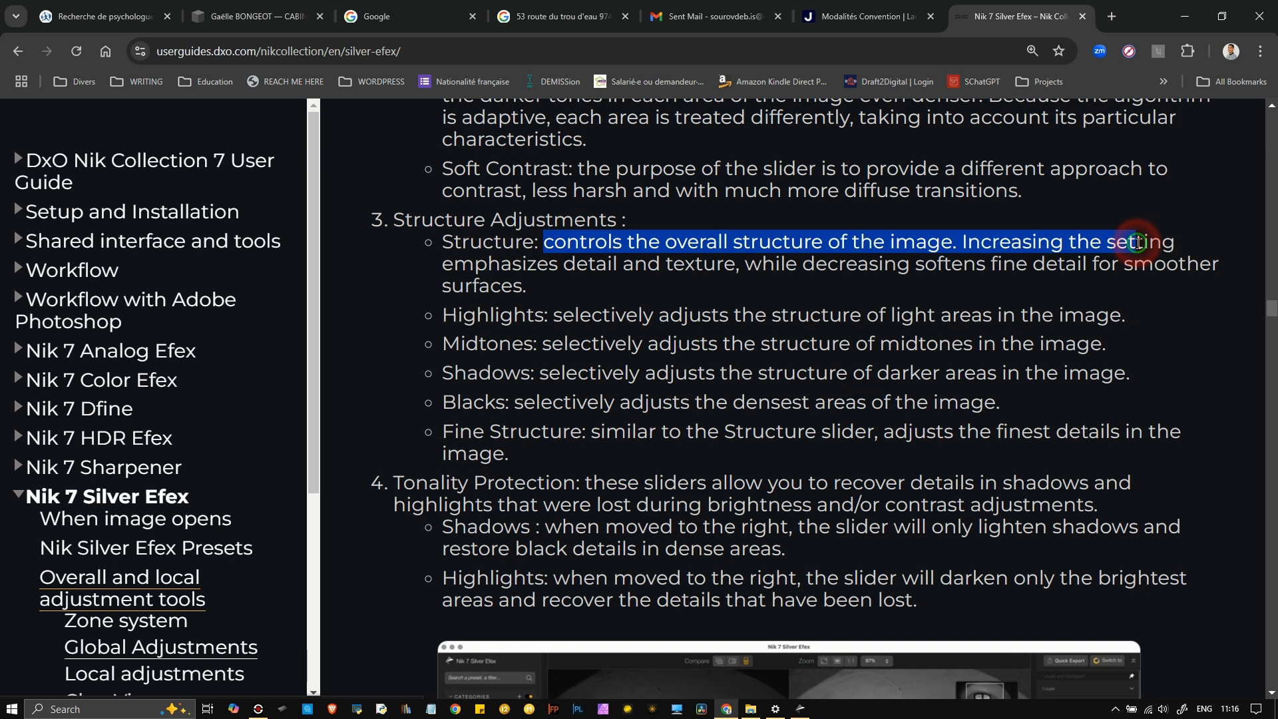
drag(442, 263, 741, 271)
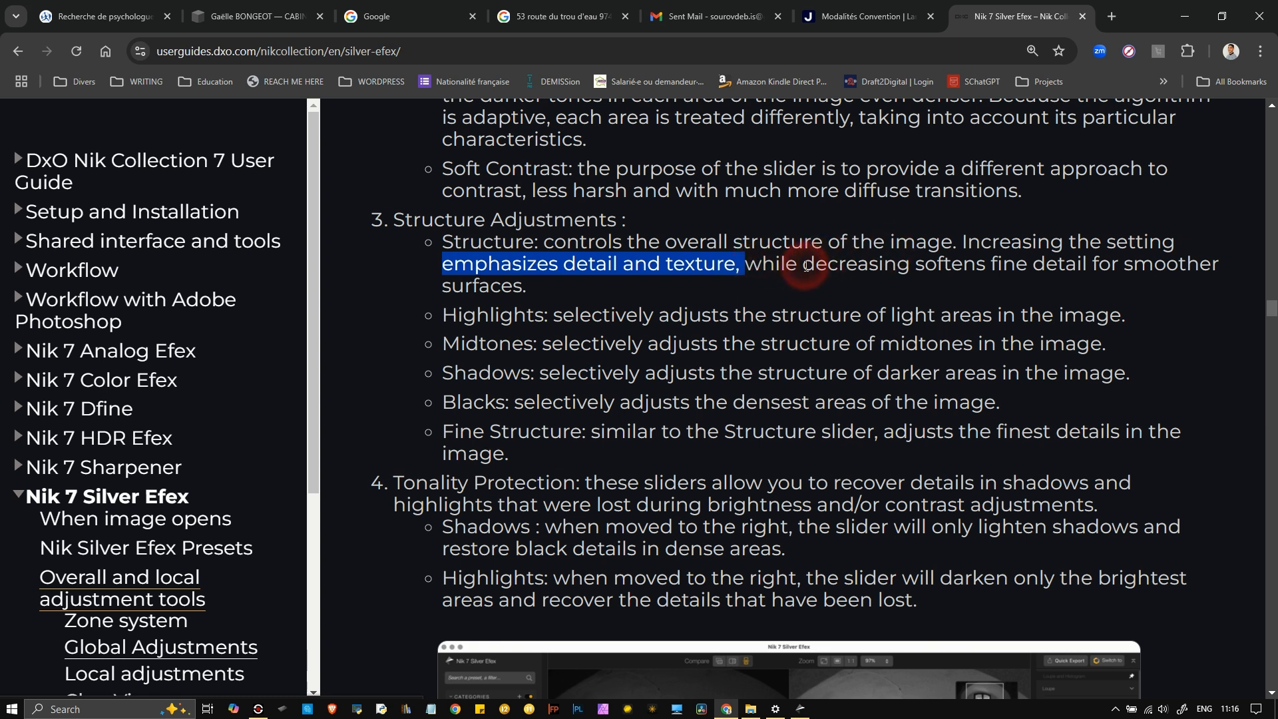
click(991, 272)
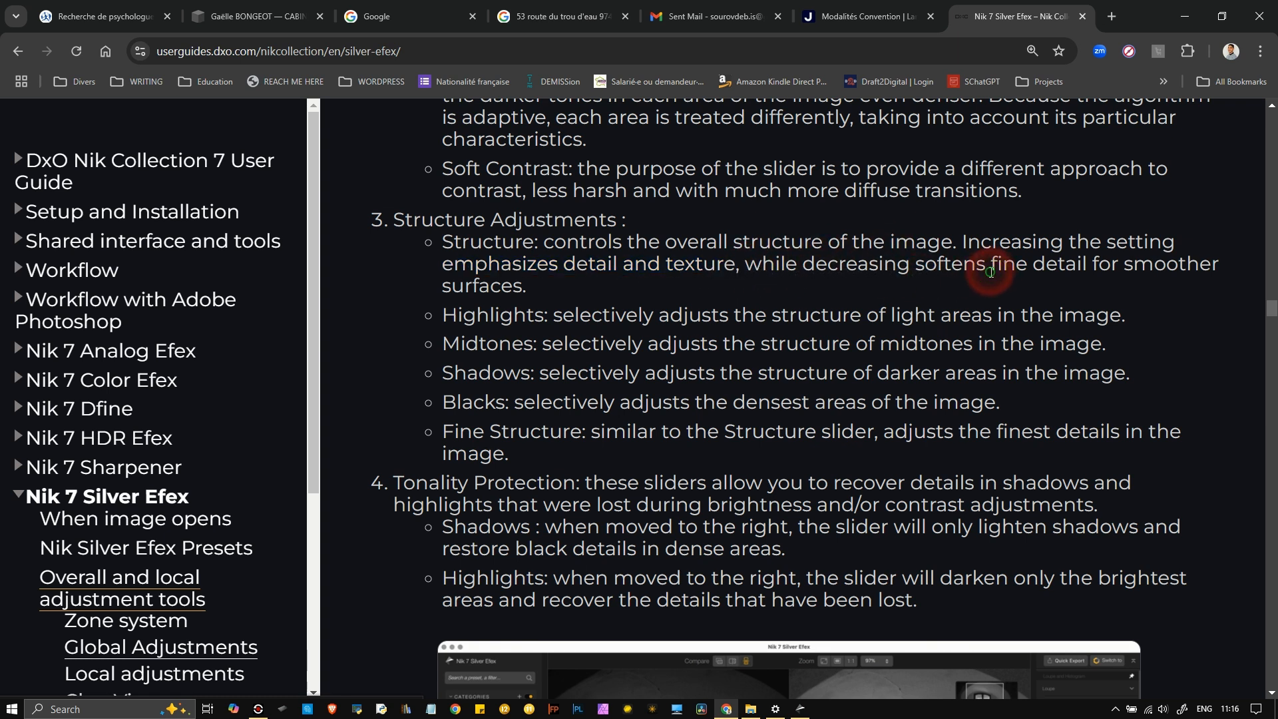
click(549, 293)
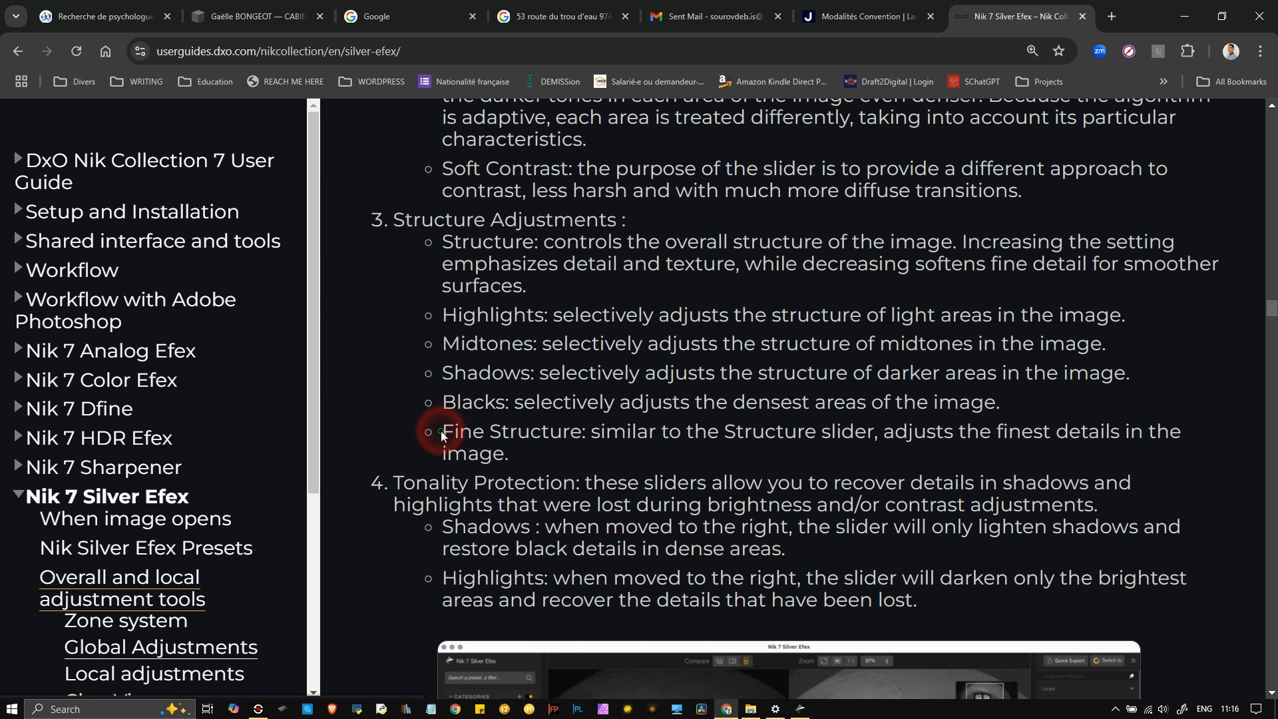
drag(441, 430, 513, 456)
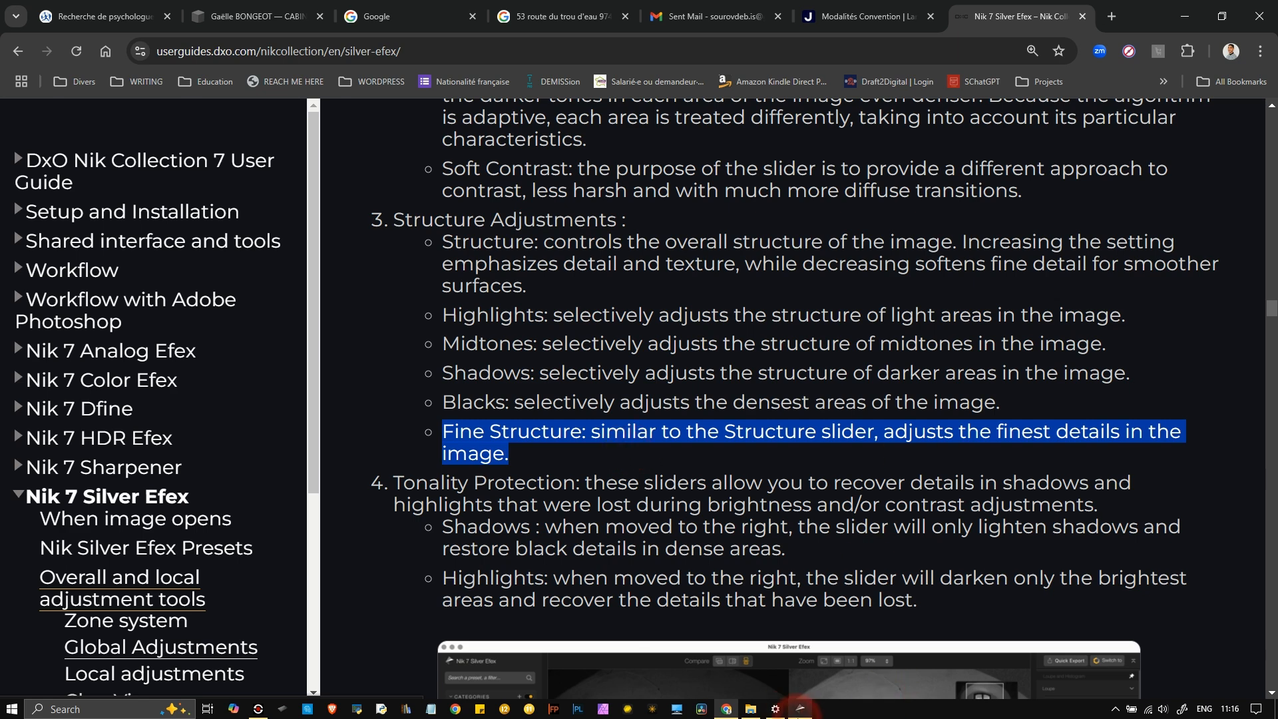
Switch back to Nik 7 Silver Efex and set the Structure adjustment to 53%, inspecting its effect on the photo.
click(800, 711)
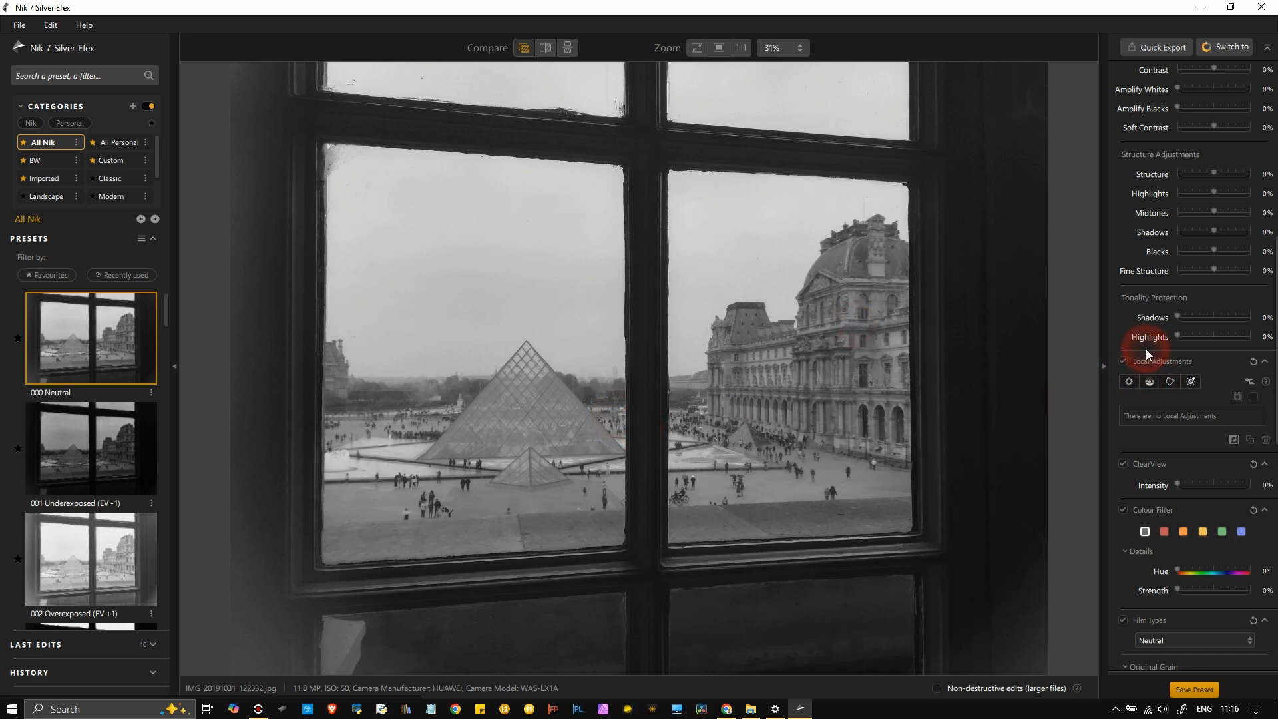
scroll(1145, 289, up, 5)
drag(1214, 353, 1233, 360)
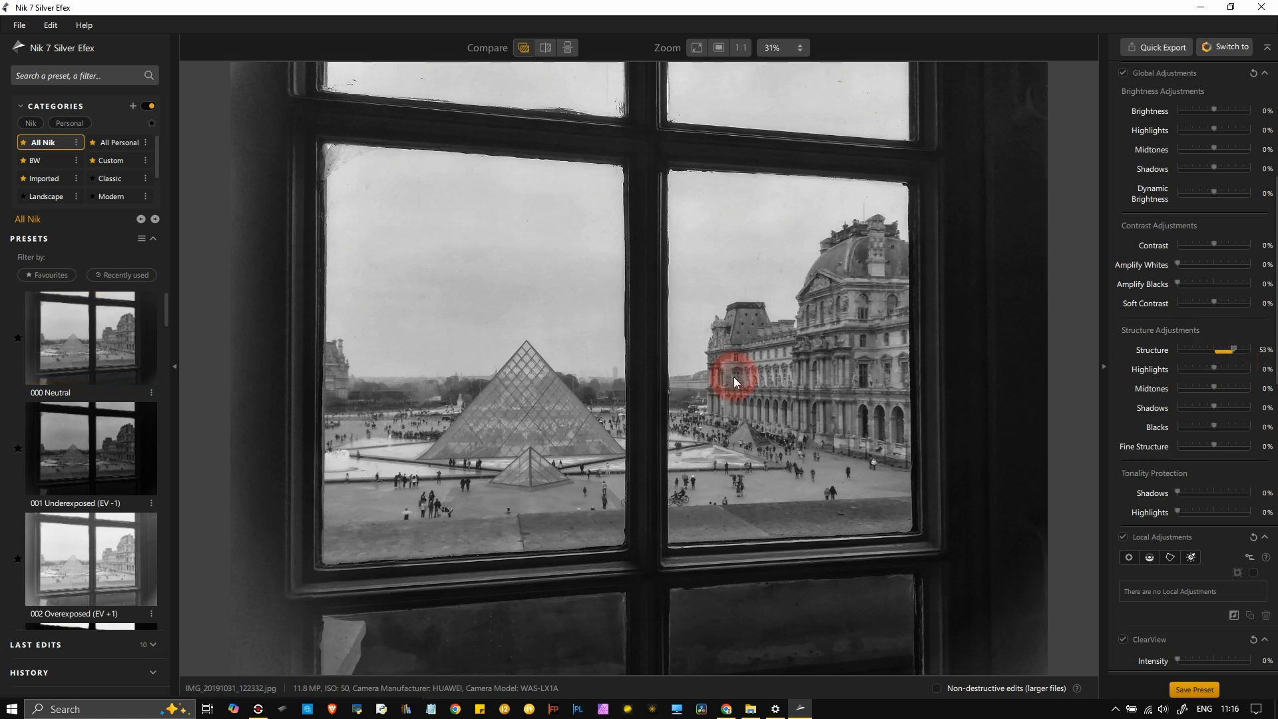
scroll(689, 397, up, 2)
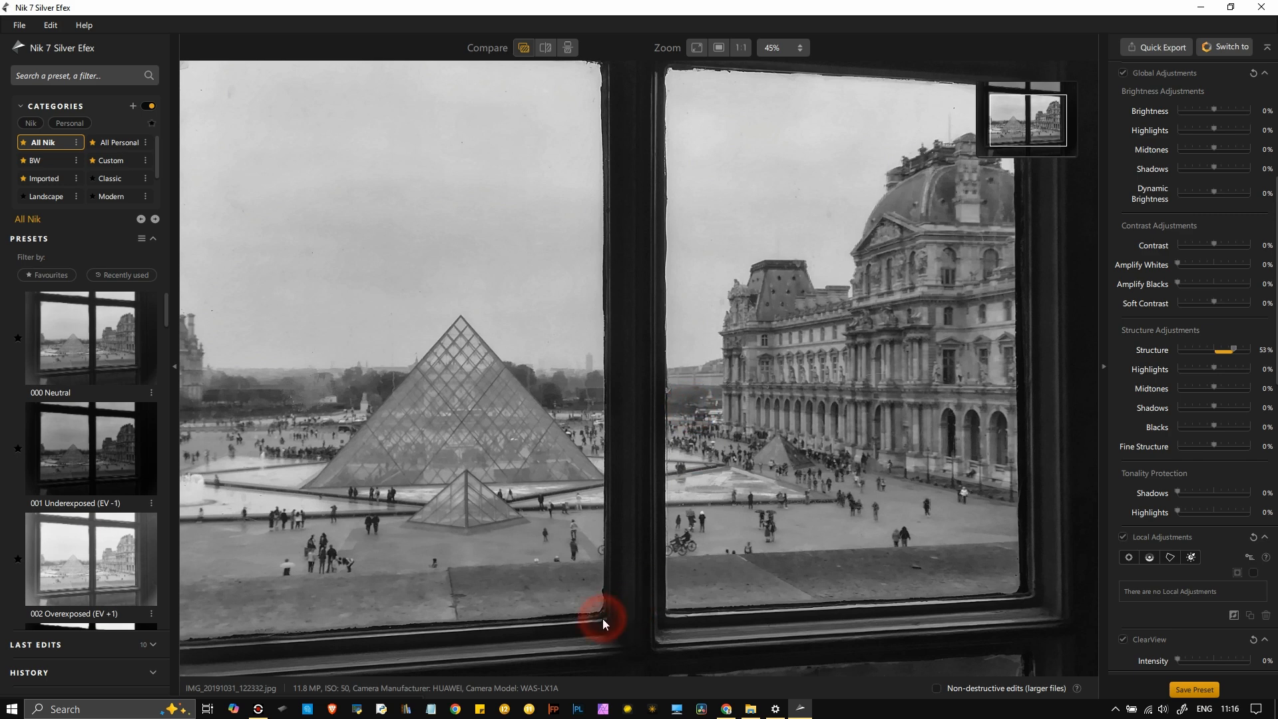
scroll(1124, 273, up, 5)
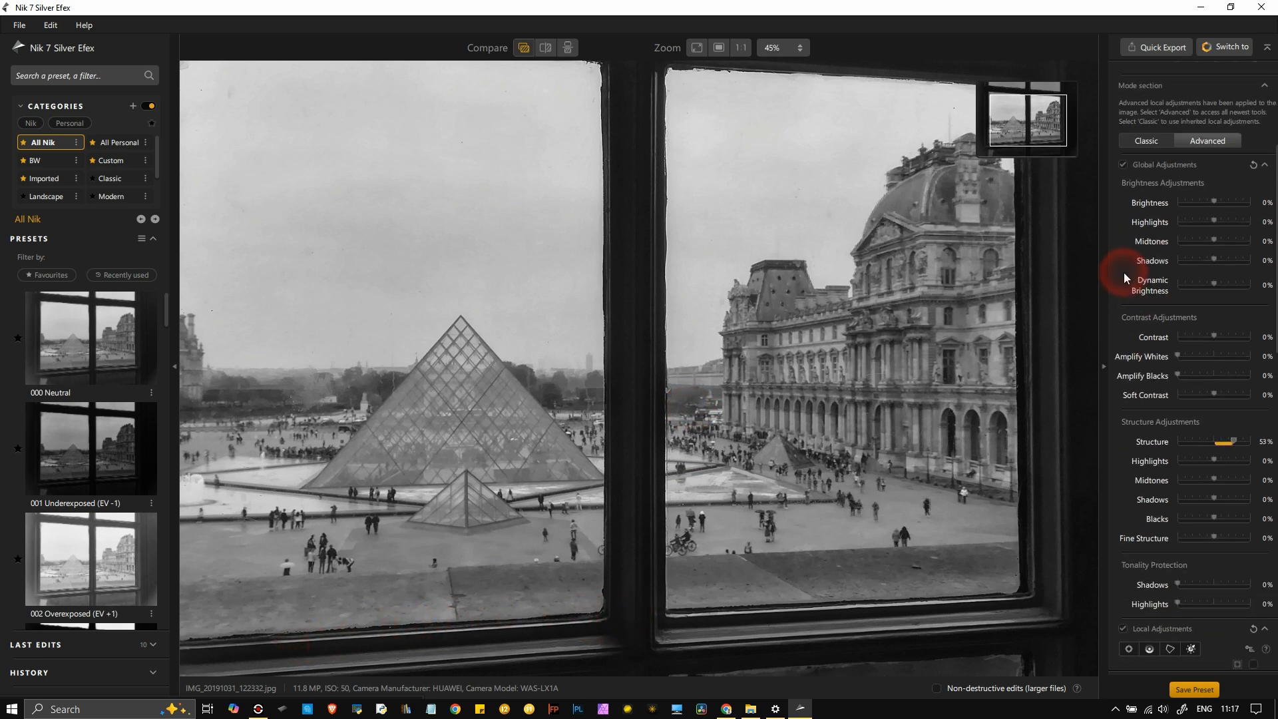
scroll(1124, 273, down, 2)
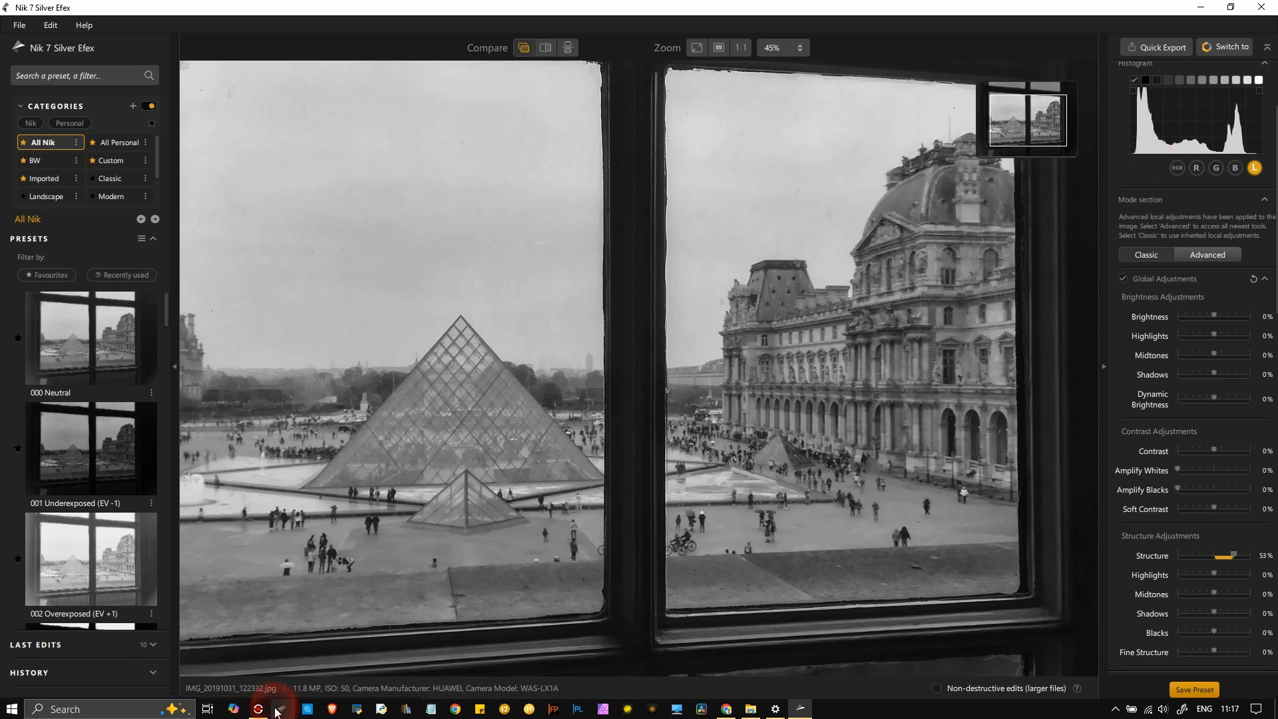
Draw an annotation arrow from the photo toward the histogram.
click(257, 709)
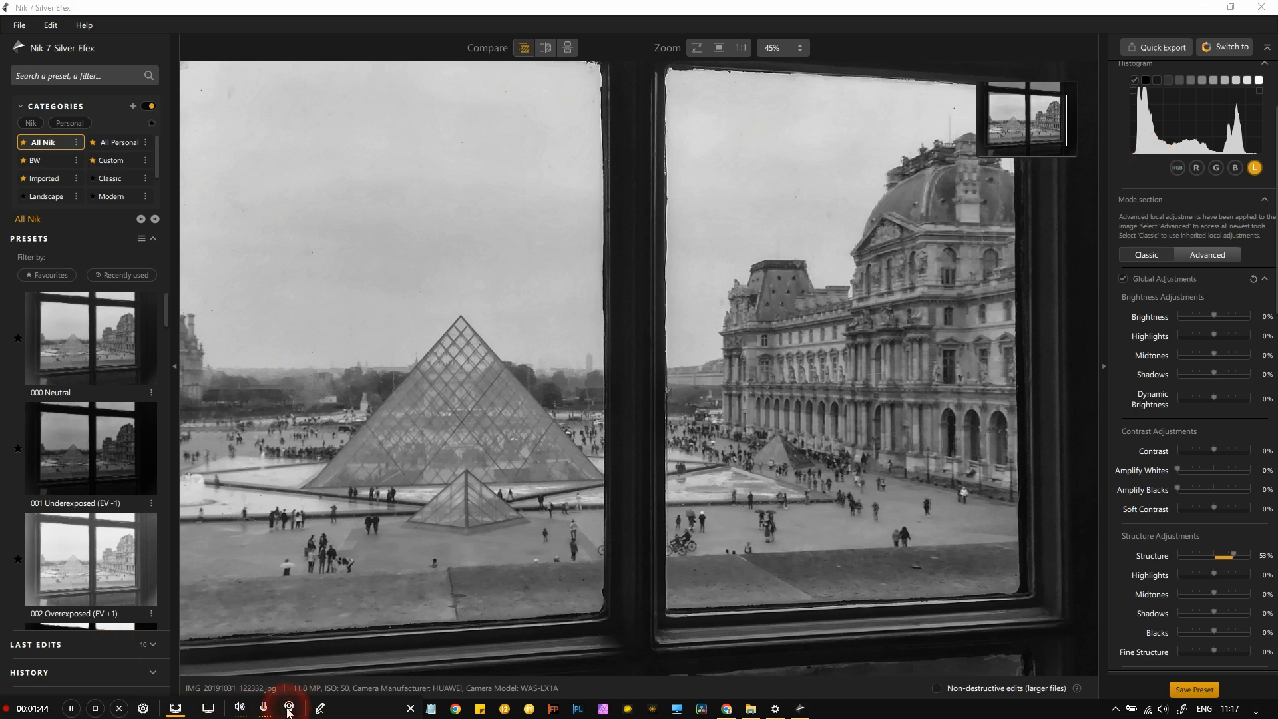
click(318, 710)
mouse_move(888, 445)
mouse_down()
mouse_move(1098, 166)
mouse_move(1115, 116)
mouse_move(1135, 135)
mouse_move(1145, 127)
mouse_move(1170, 160)
mouse_move(1156, 143)
mouse_move(1181, 126)
mouse_move(1198, 160)
mouse_move(1232, 127)
mouse_move(1201, 152)
mouse_move(1255, 133)
mouse_move(1143, 133)
mouse_up()
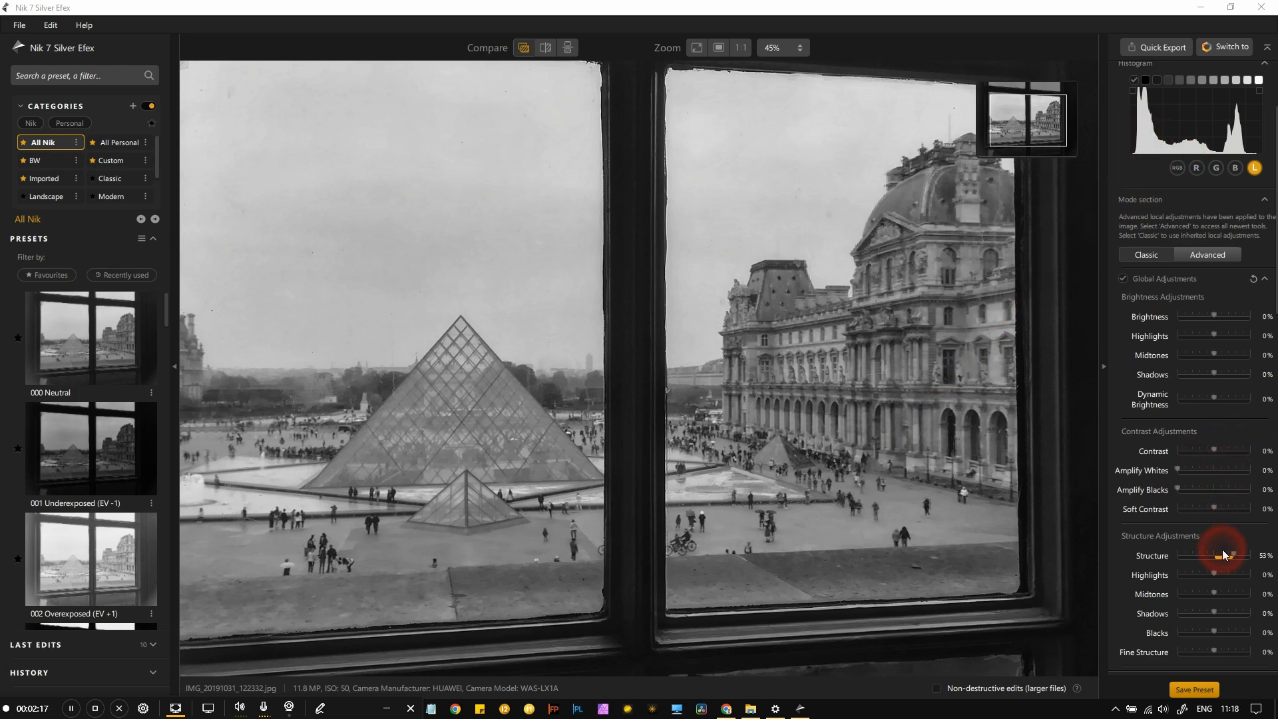
Raise the global Structure adjustment to 100%.
drag(1222, 550, 1245, 561)
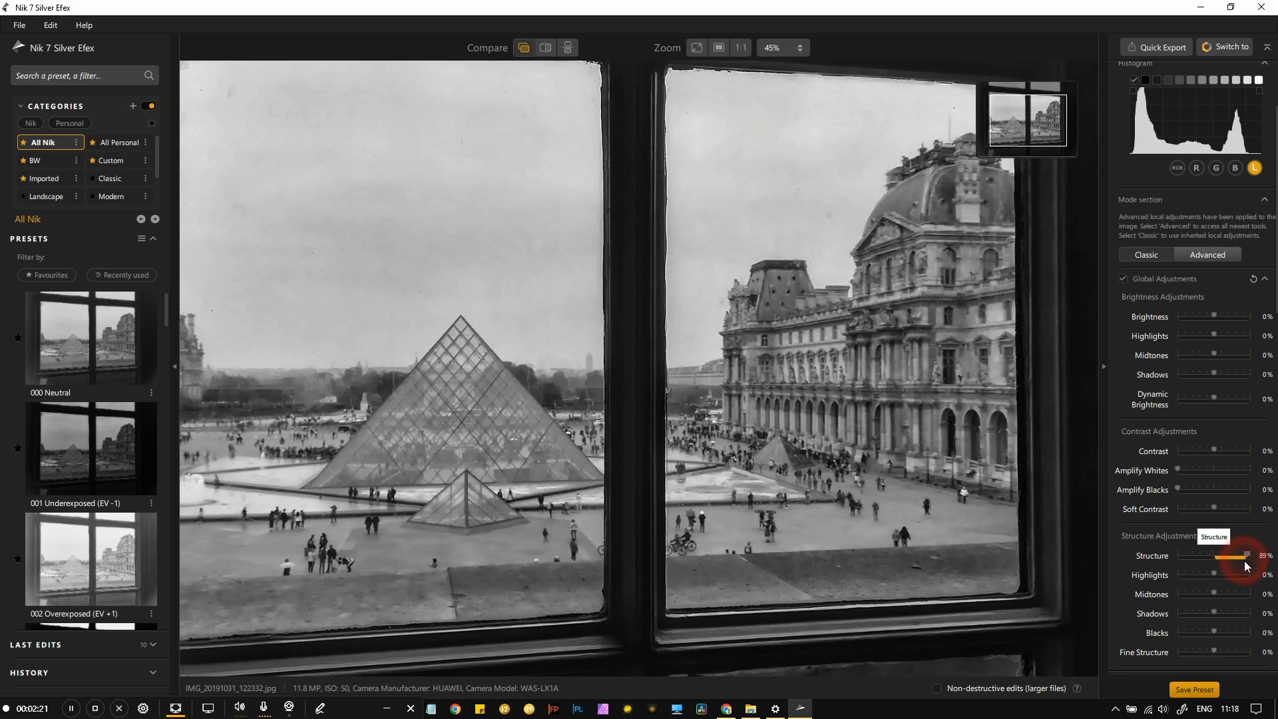
drag(1247, 566, 1252, 562)
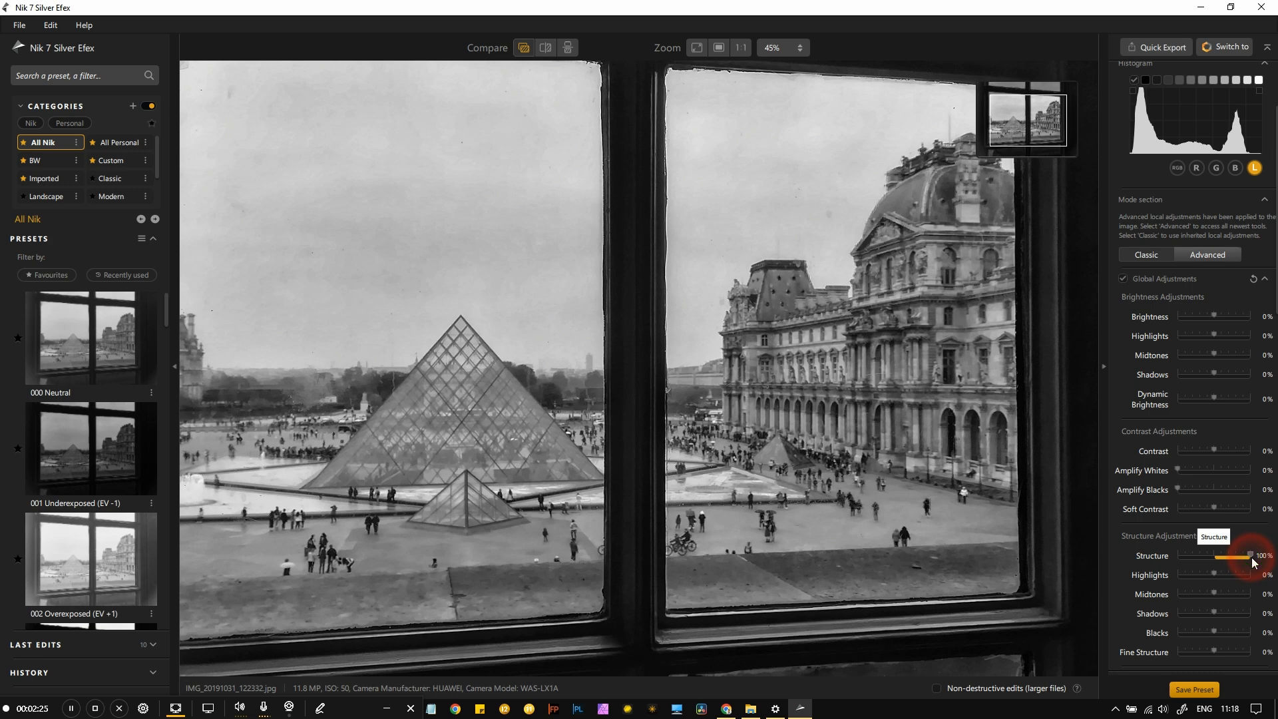
click(73, 711)
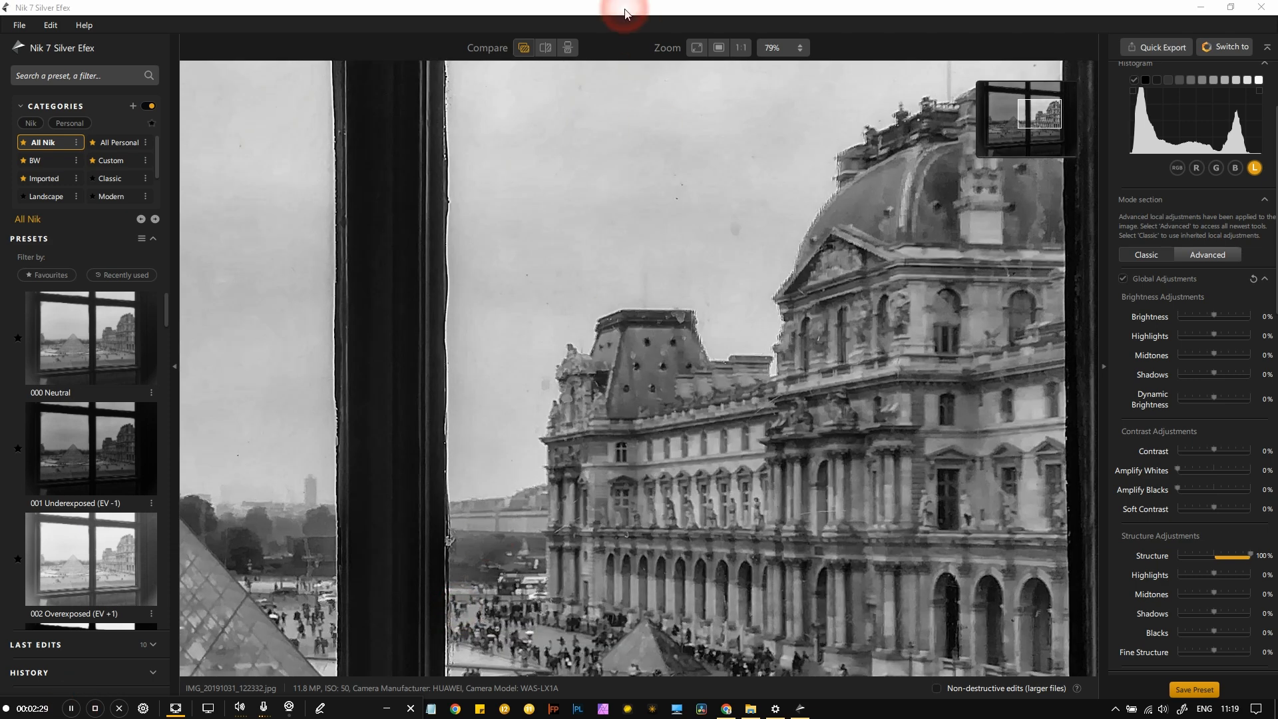
Turn on the split before/after comparison and shift its divider and the visible area to examine the palace and pyramid.
click(537, 100)
click(542, 46)
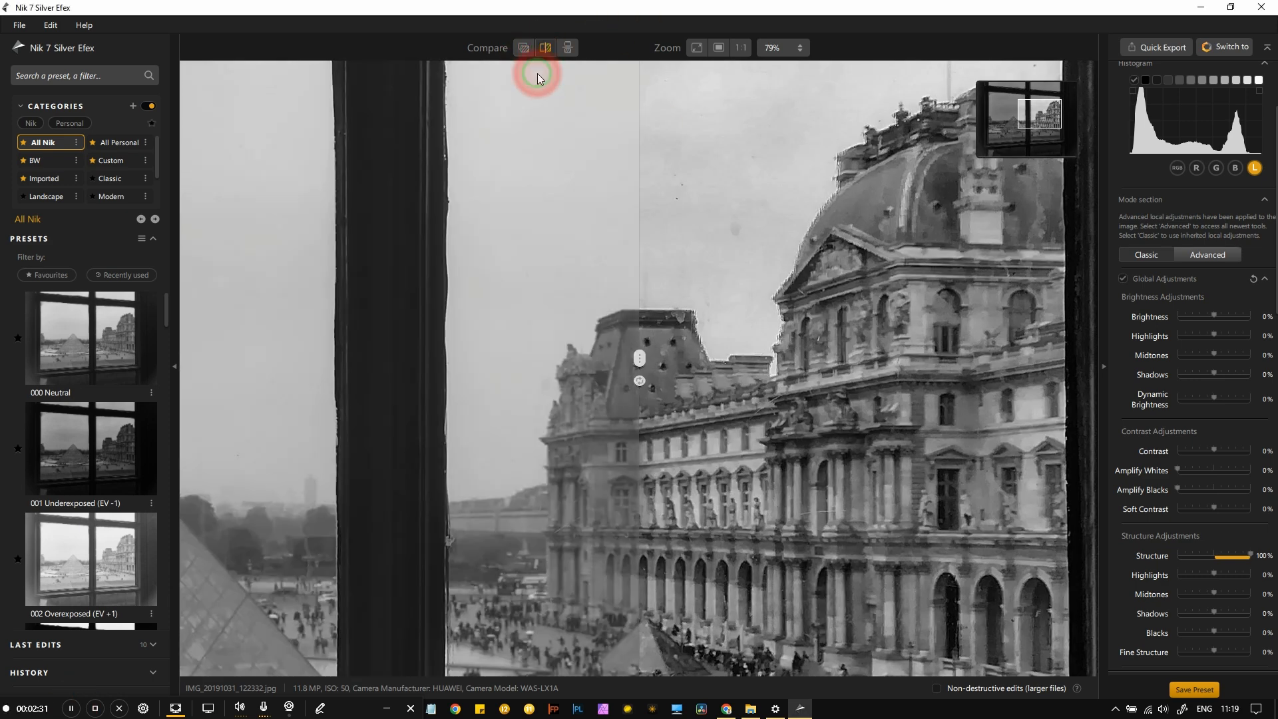
drag(639, 360, 606, 445)
scroll(606, 445, down, 3)
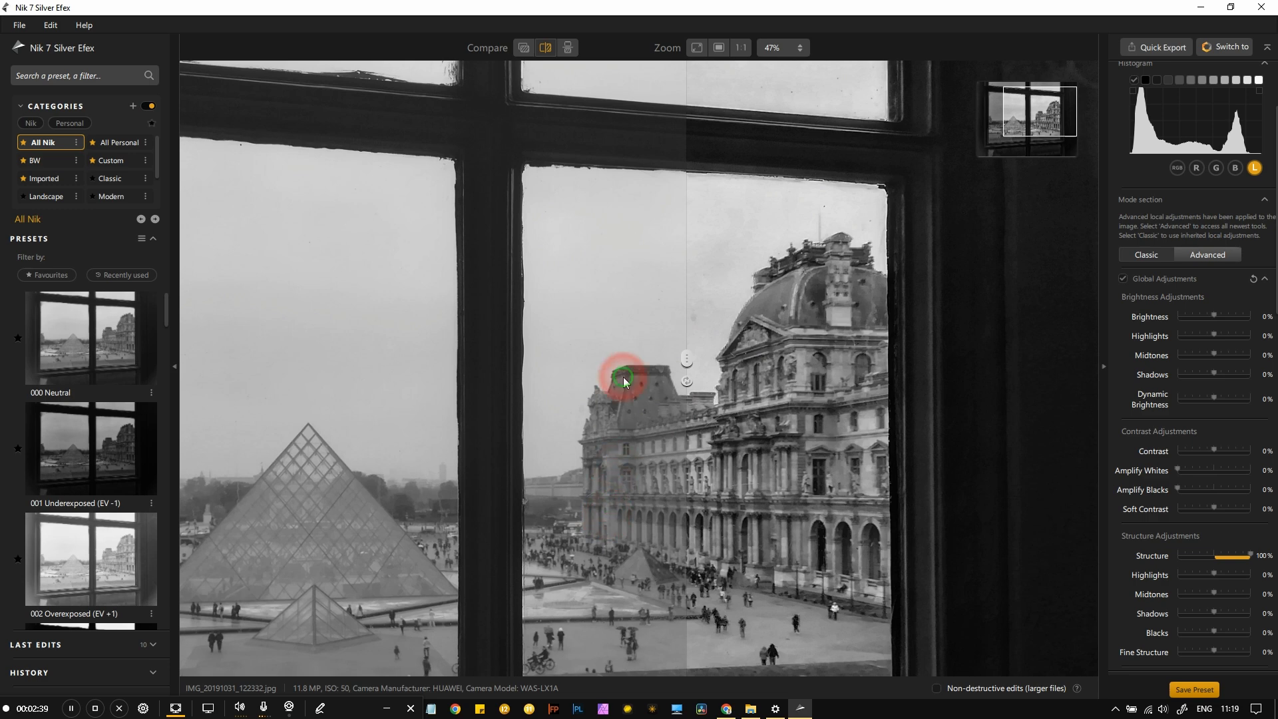
drag(1036, 118, 1020, 130)
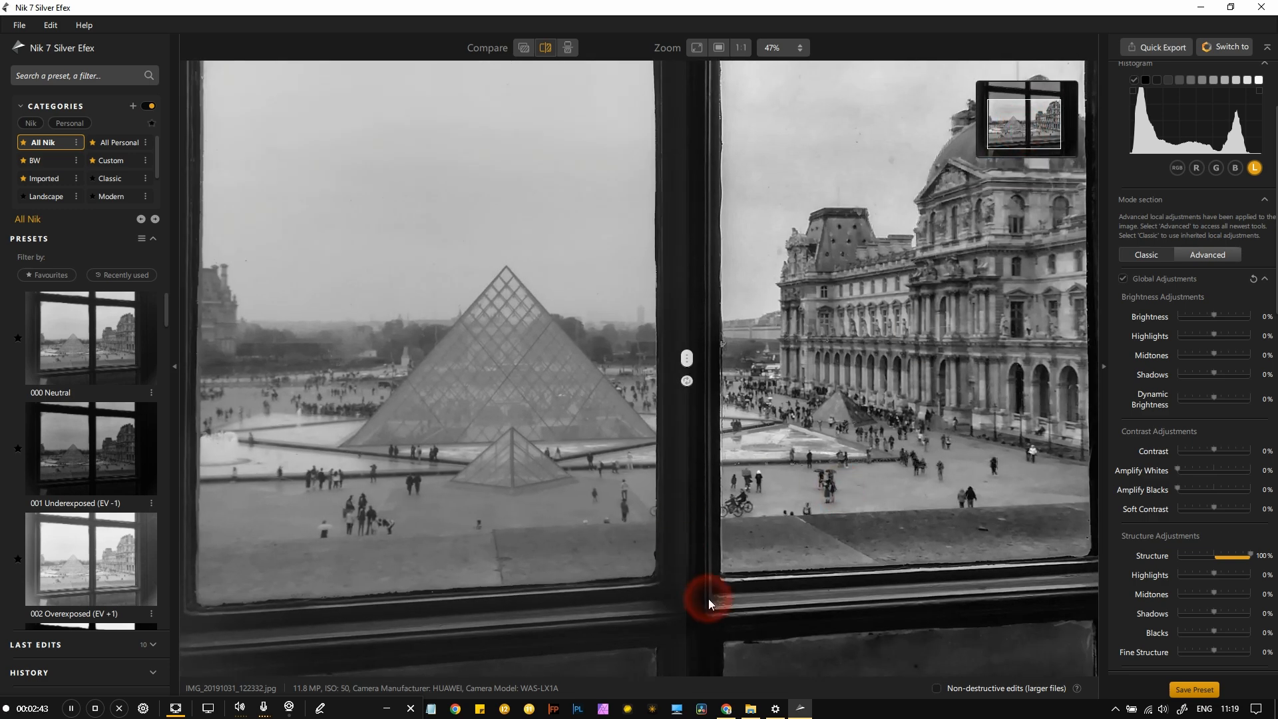
Draw annotation arrows to the window's lower edge and the palace dome on the edited side, then close the drawing overlay.
click(321, 708)
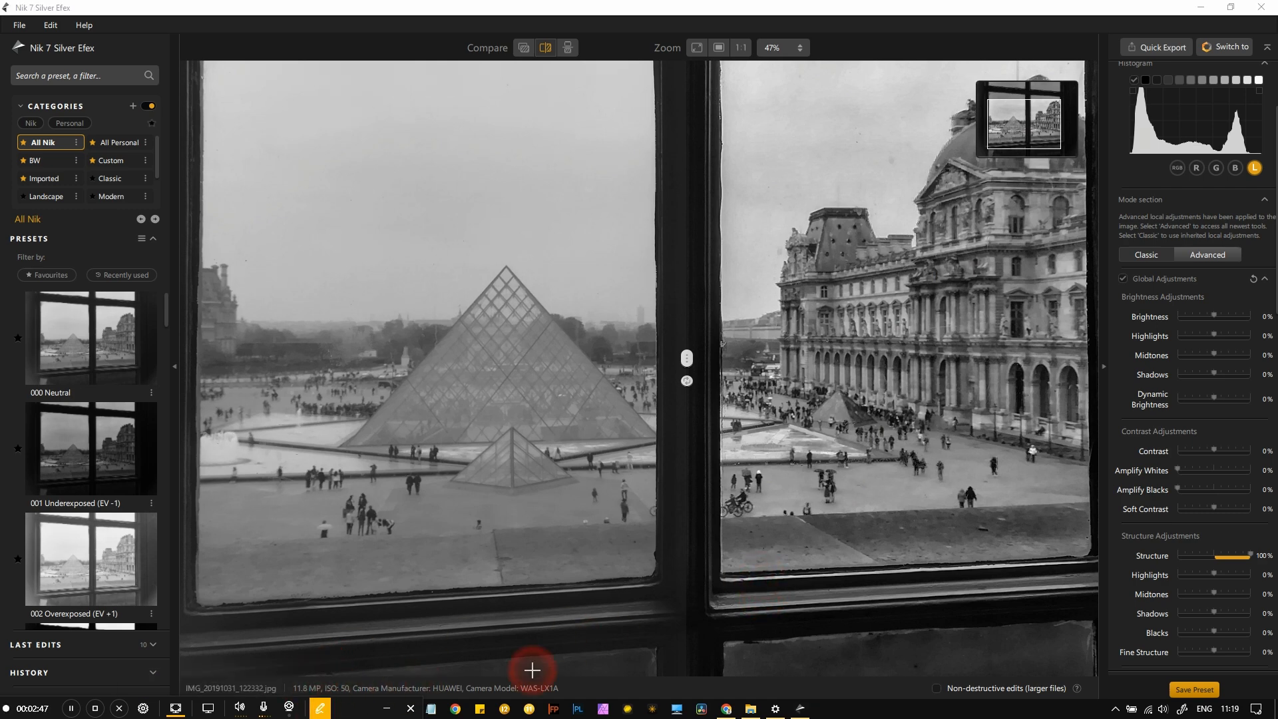
drag(983, 386, 749, 579)
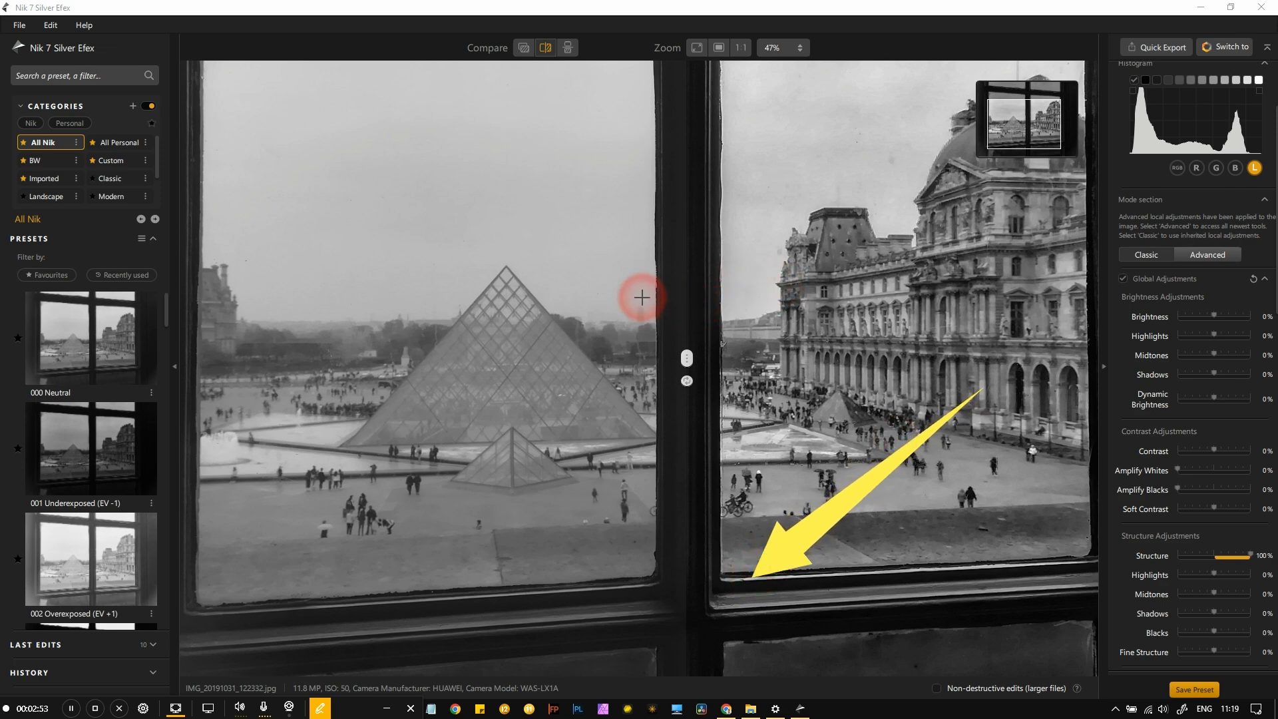
mouse_move(676, 291)
mouse_down()
mouse_move(745, 274)
mouse_move(933, 152)
mouse_up()
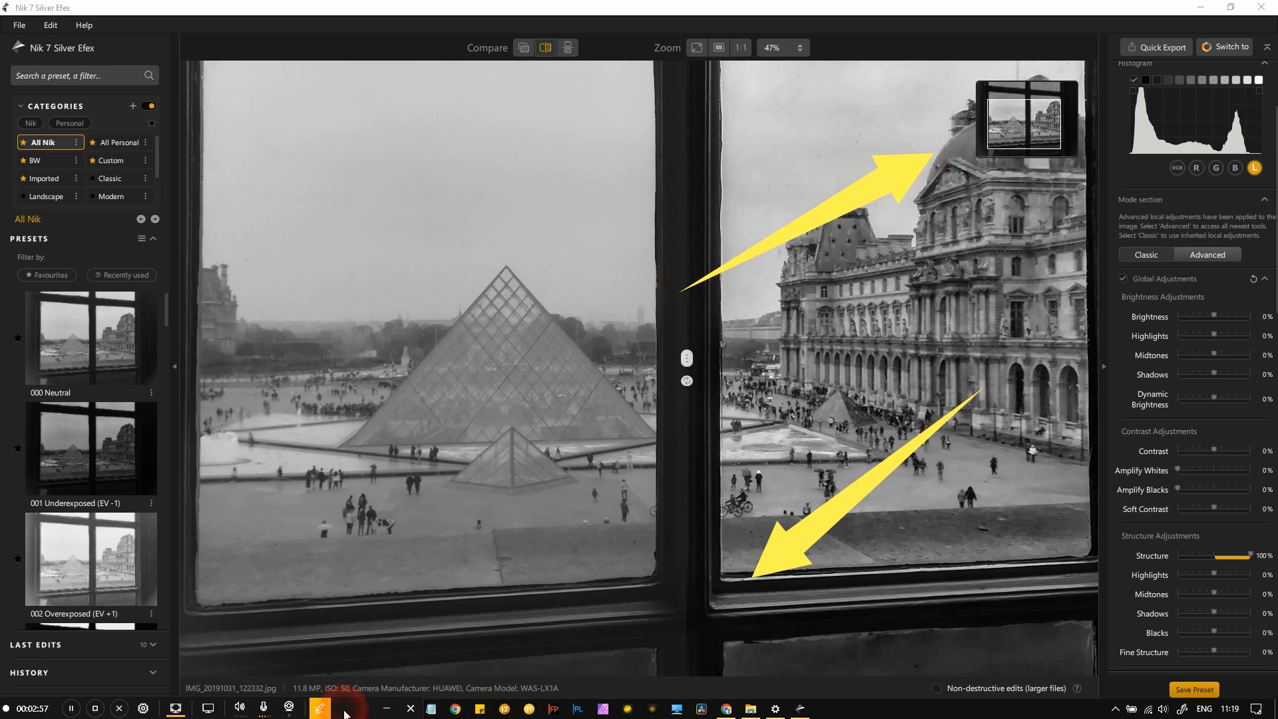
click(320, 709)
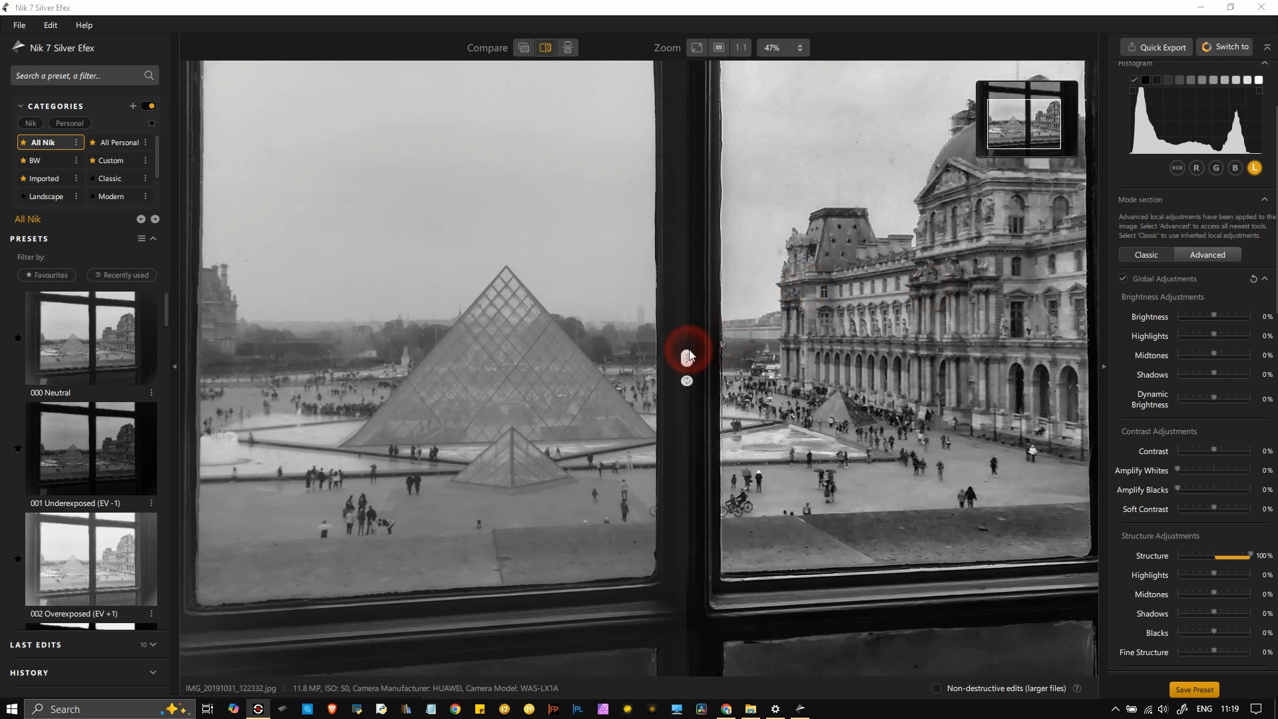
Sweep the before/after divider across the palace façade and back to the window's central bar, comparing detail up close and in full.
drag(689, 361, 678, 393)
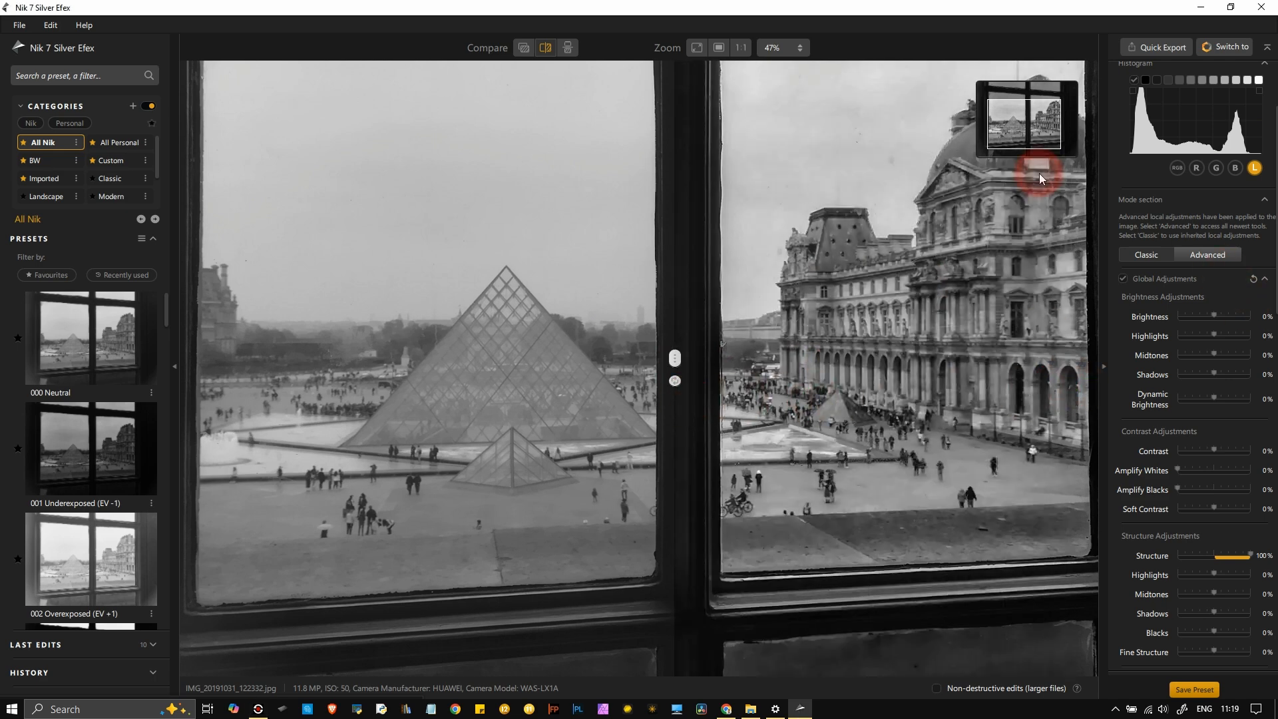
scroll(1008, 170, up, 3)
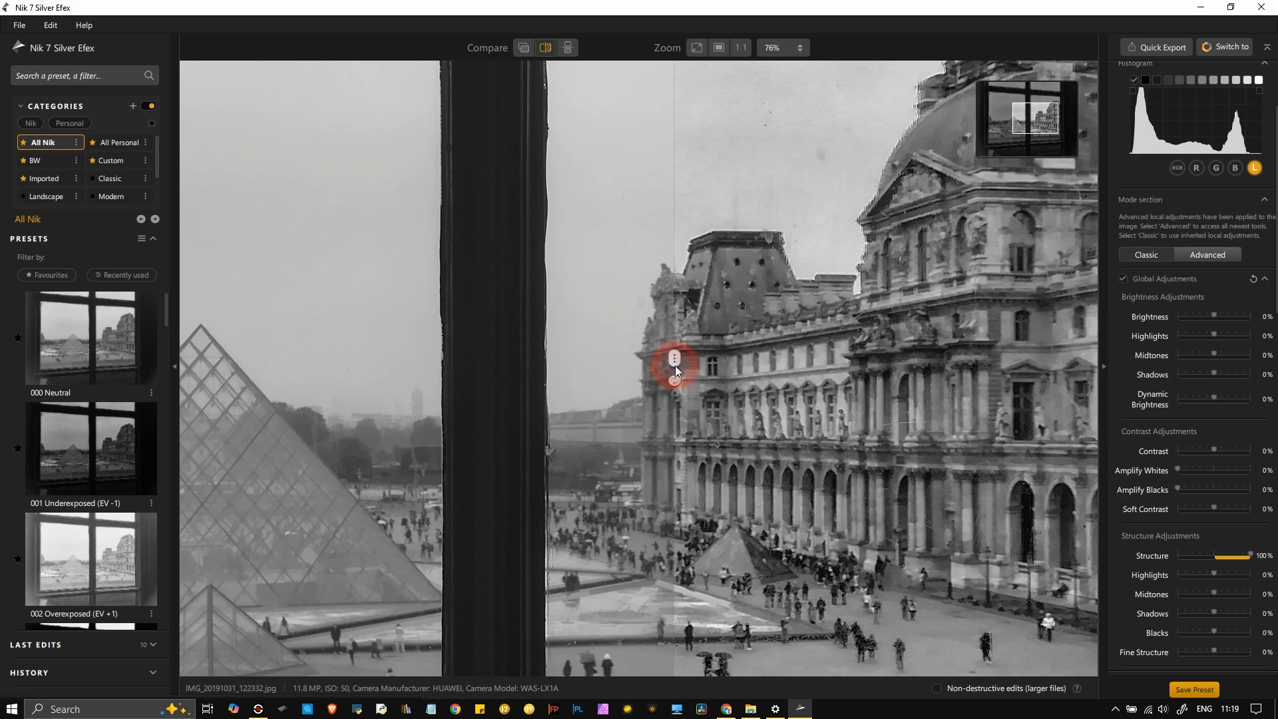
drag(690, 360, 1022, 373)
scroll(757, 389, down, 4)
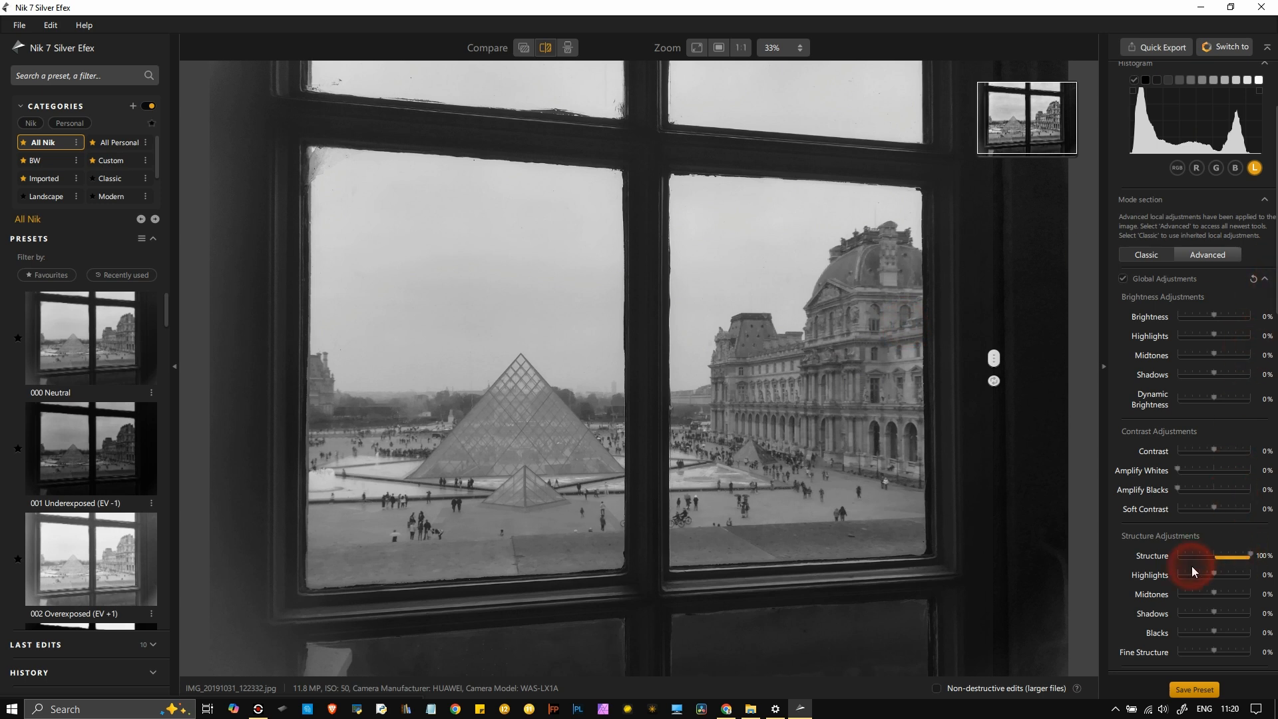
drag(994, 360, 610, 350)
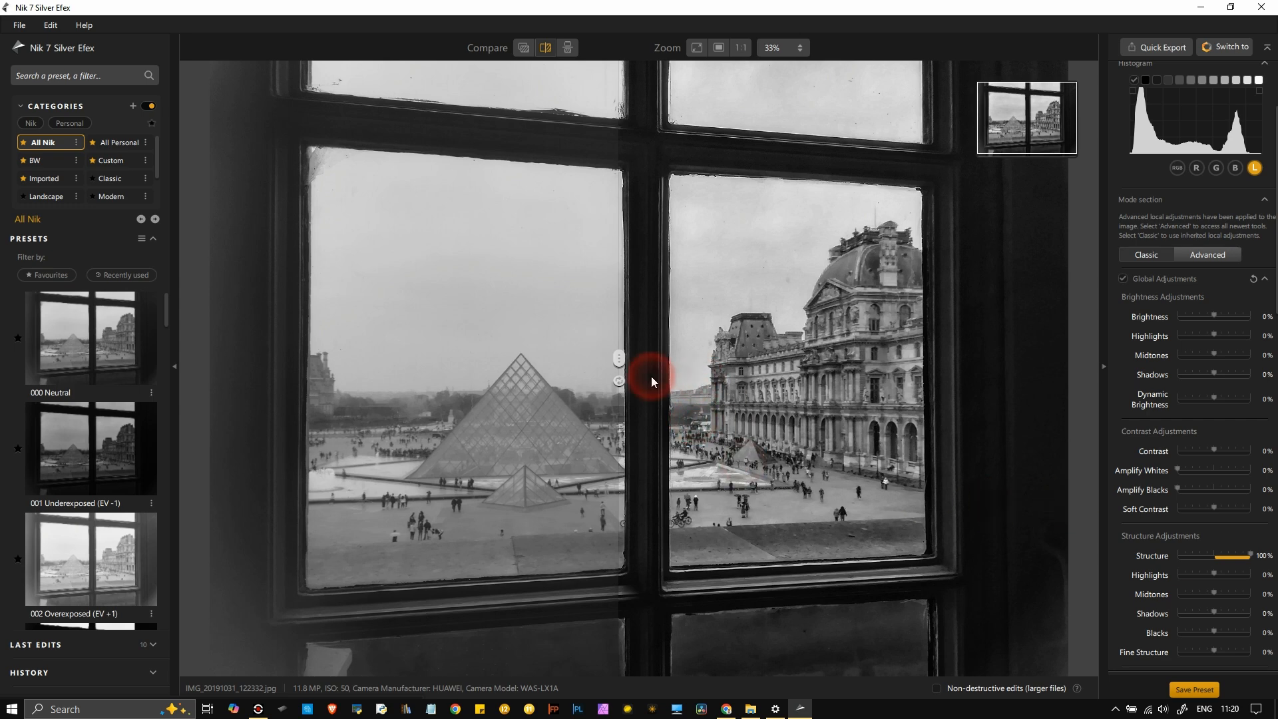
scroll(846, 235, up, 2)
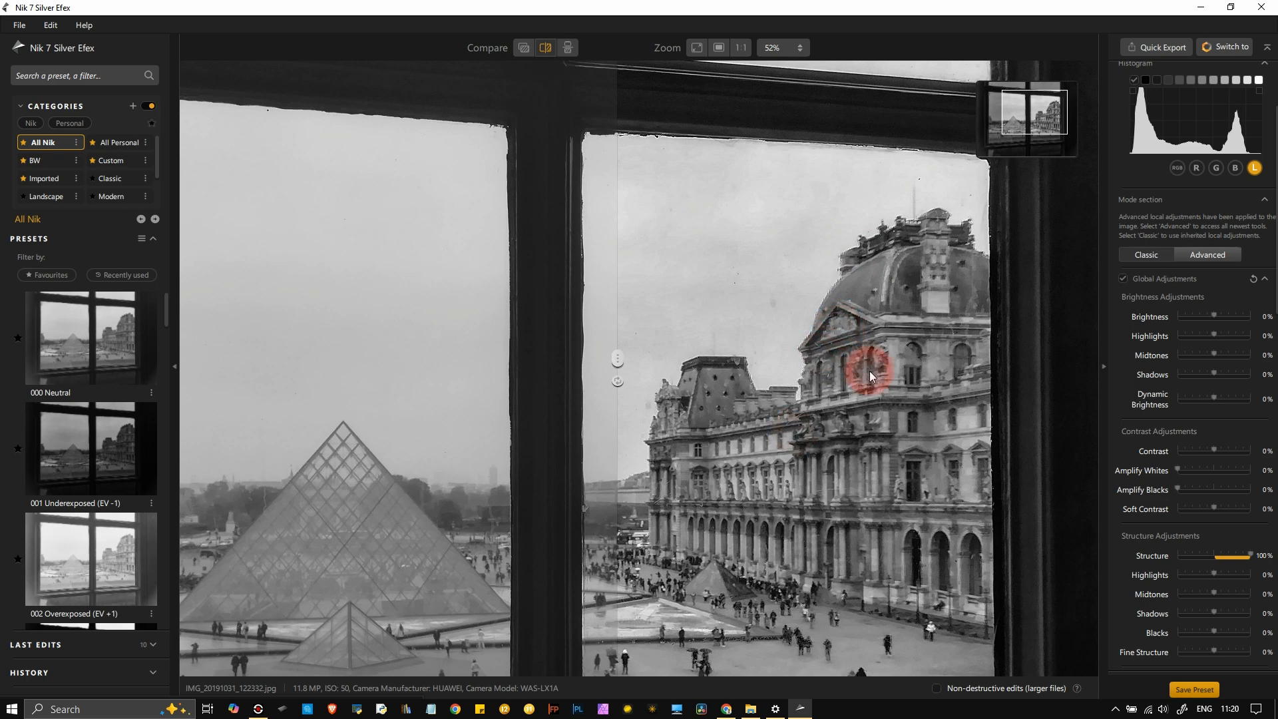
scroll(870, 370, down, 2)
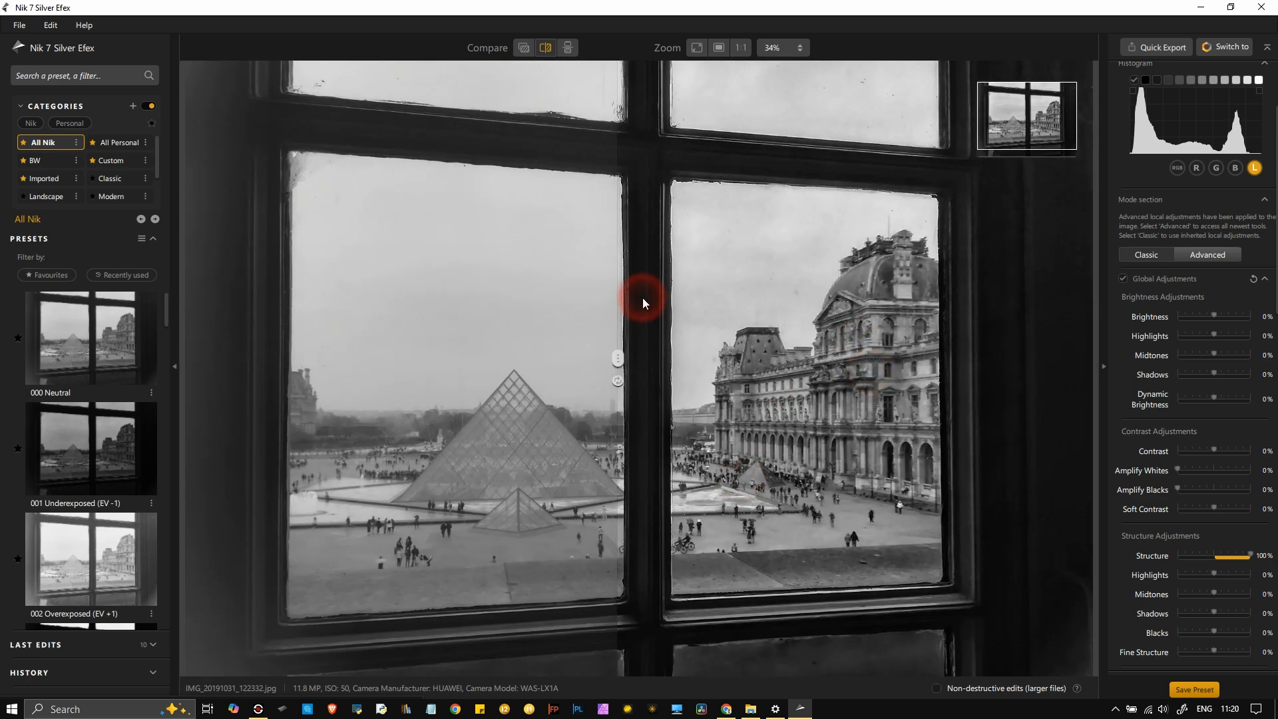
Align the comparison divider with the window's central bar, reset the global adjustments, and try Soft Contrast at 100% before lowering it to 6%.
drag(617, 360, 634, 474)
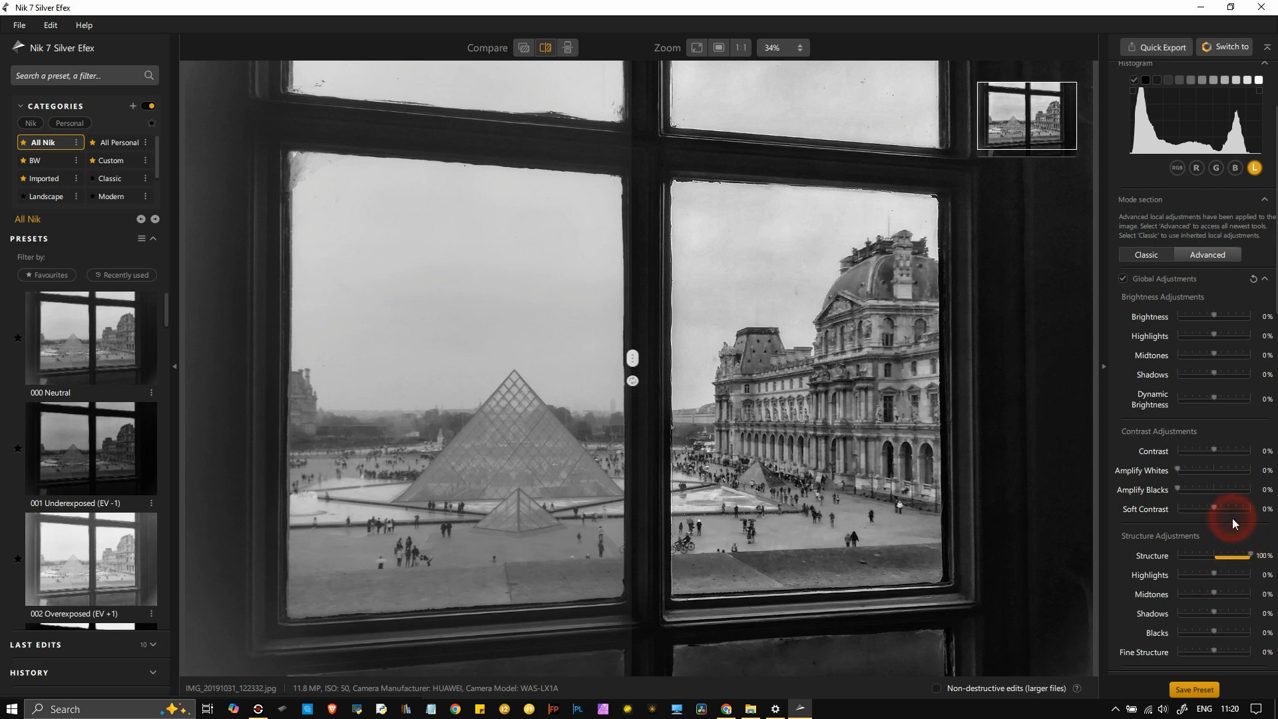
click(1251, 280)
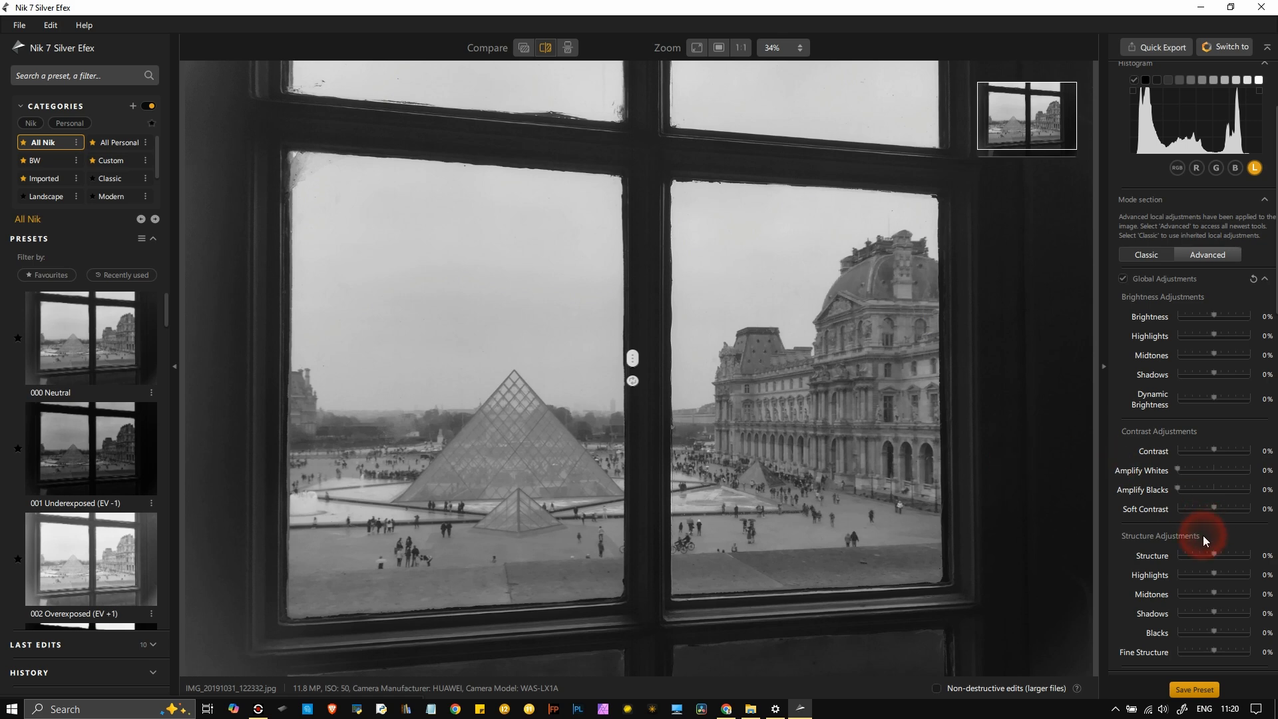
drag(1210, 513, 1254, 522)
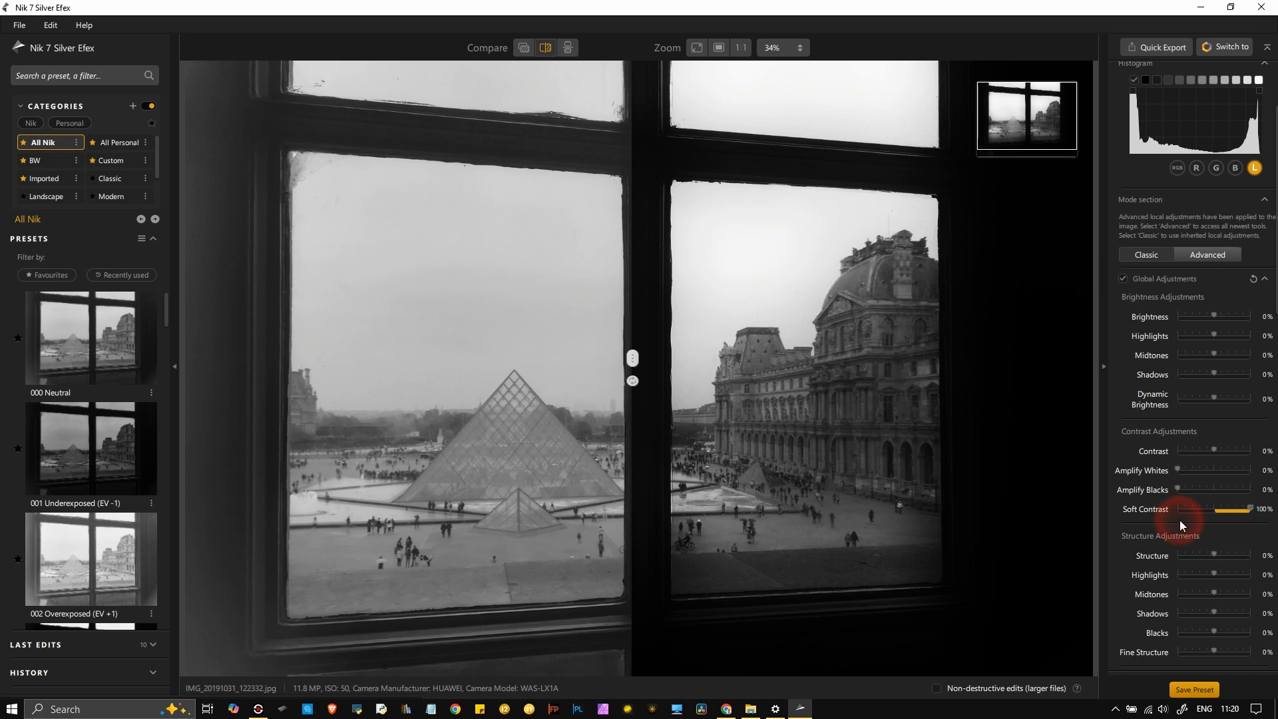
drag(1225, 516, 1217, 515)
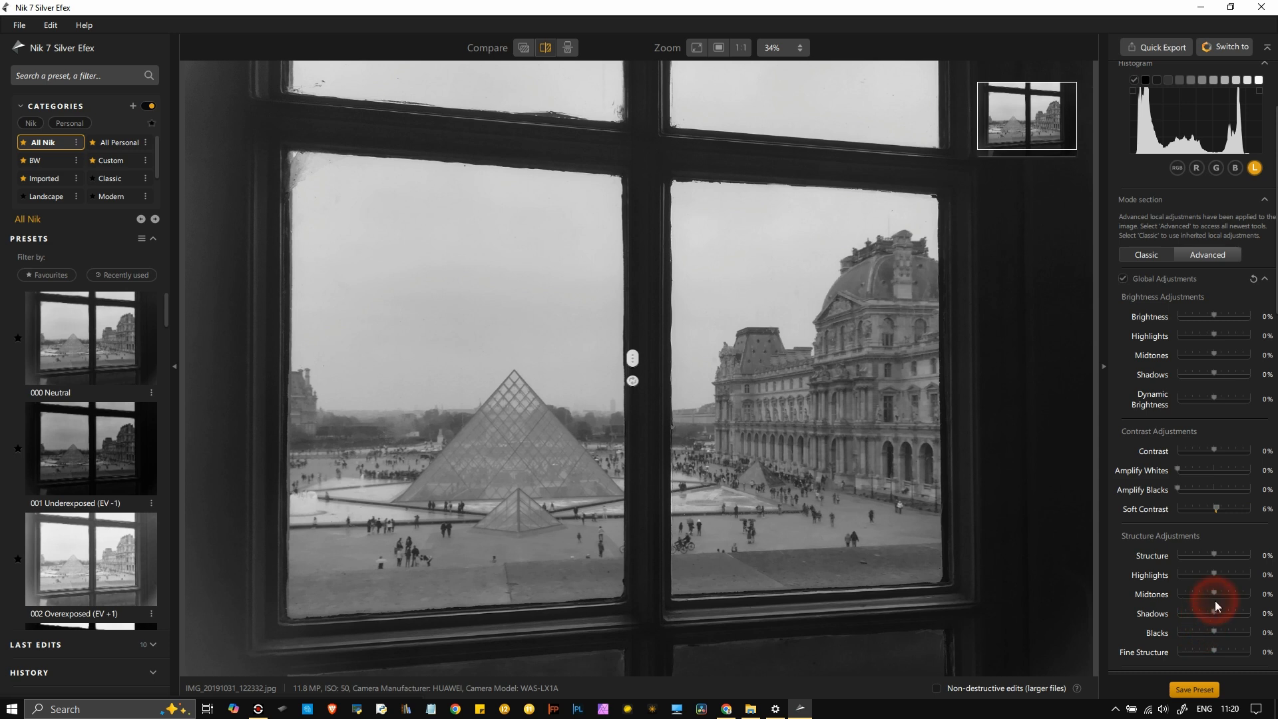
Try Fine Structure at 100% and lower it to 6%, followed by Structure at 100% and lowered to 4%.
mouse_move(1216, 653)
mouse_down()
mouse_move(1229, 653)
mouse_move(1197, 651)
mouse_up()
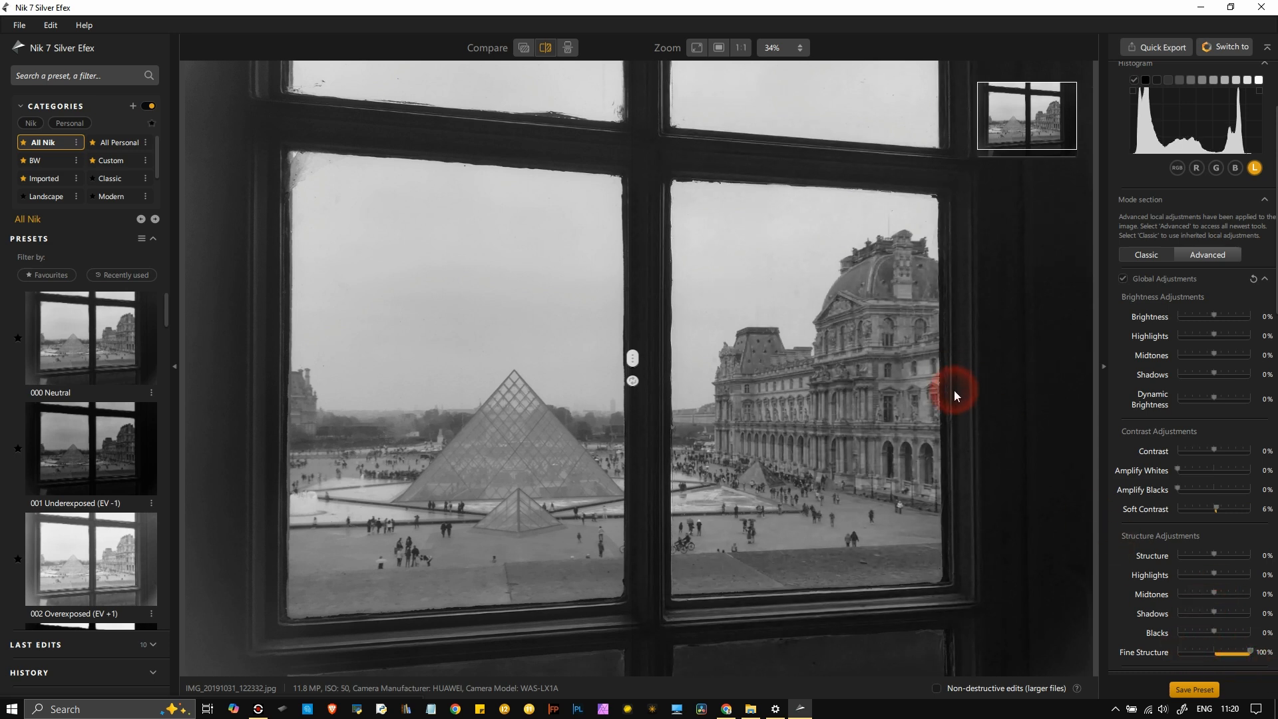
drag(1219, 653, 1217, 652)
click(1248, 558)
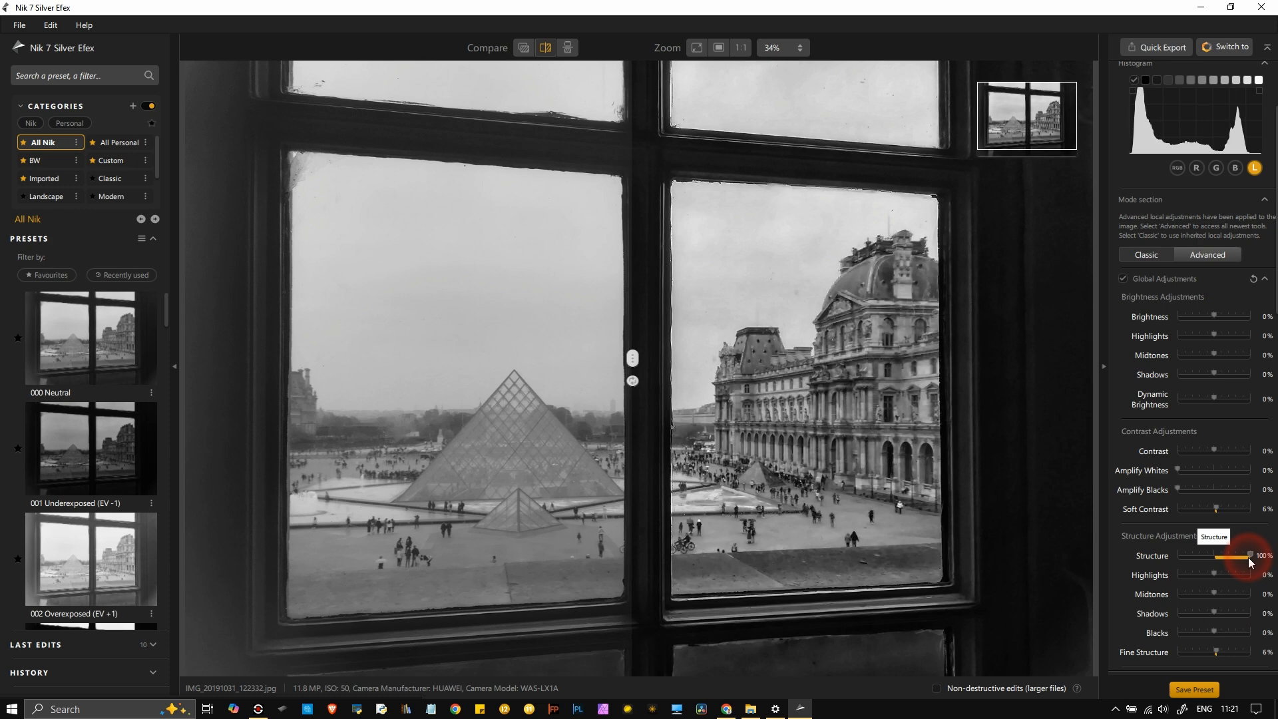
drag(1249, 557, 1215, 559)
Raise Fine Structure to 100% and compare the palace detail up close by shifting the before/after divider onto the pyramid side.
double_click(1217, 650)
drag(1218, 652, 1251, 654)
click(848, 430)
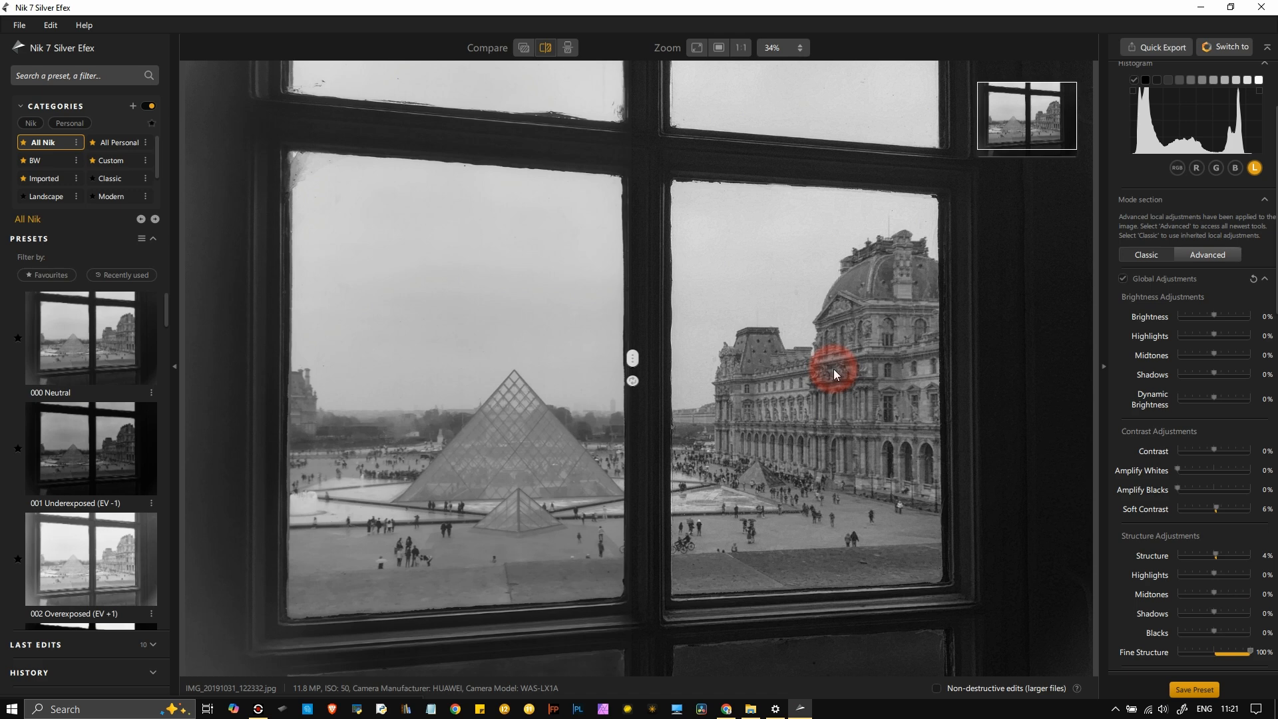
scroll(833, 369, up, 3)
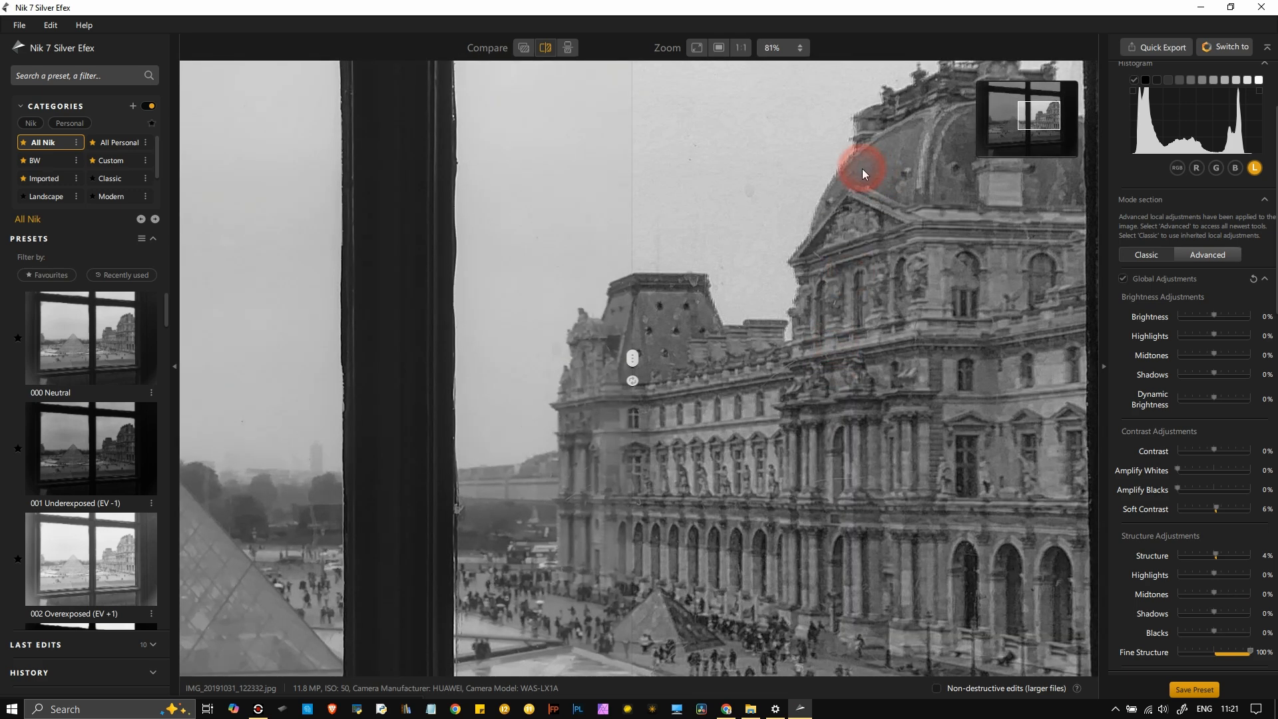
drag(631, 357, 529, 453)
scroll(812, 430, down, 3)
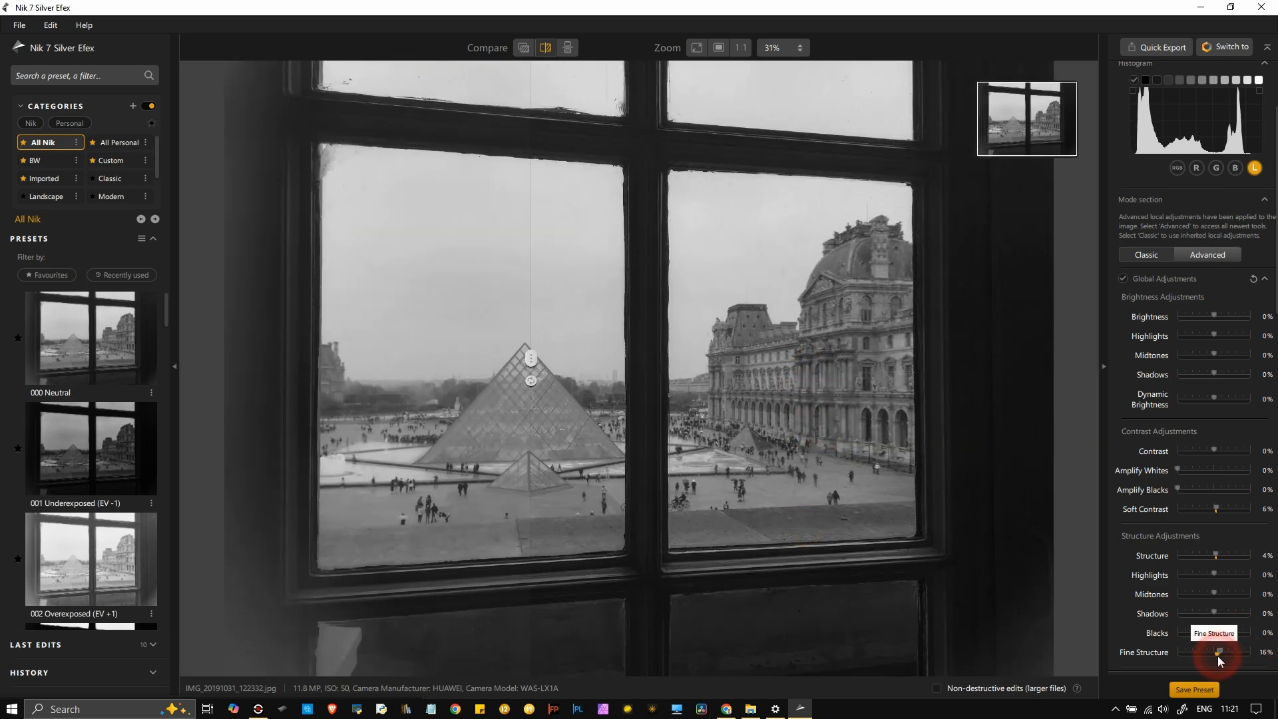
Reset the global adjustments and try Structure alone at 100%, followed by Fine Structure alone at 93%.
click(1254, 278)
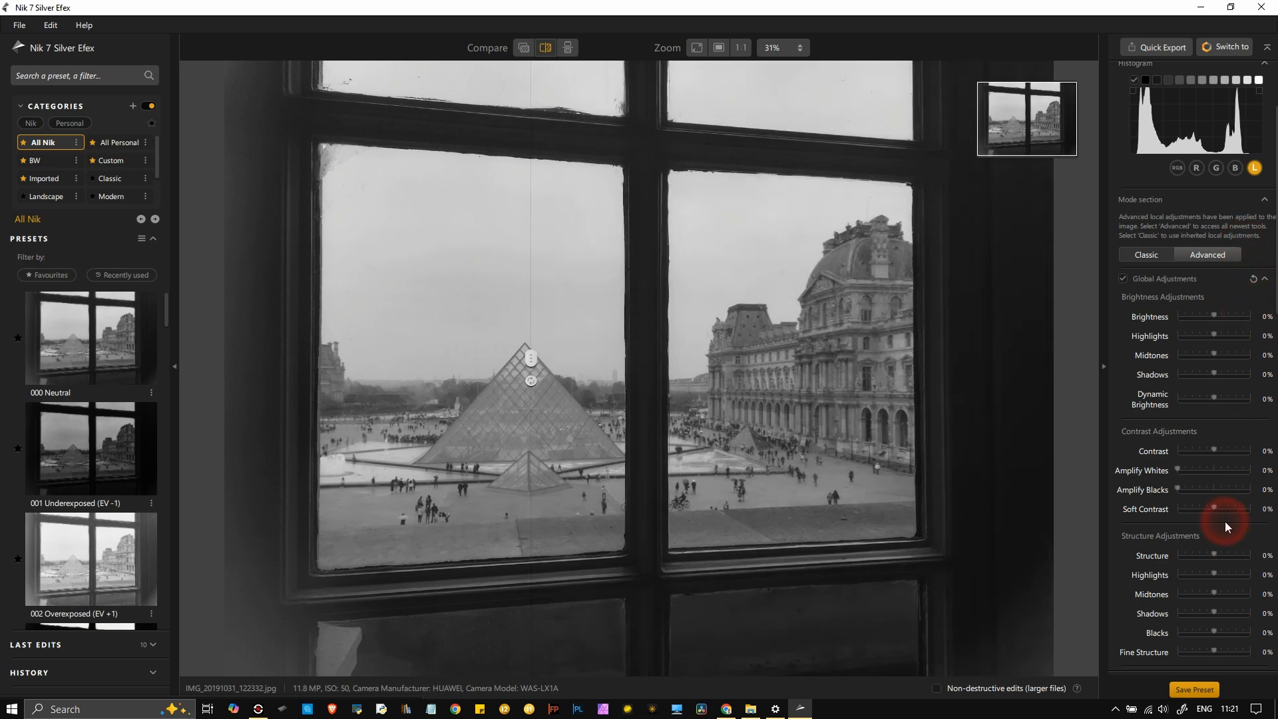
drag(1217, 556, 1260, 571)
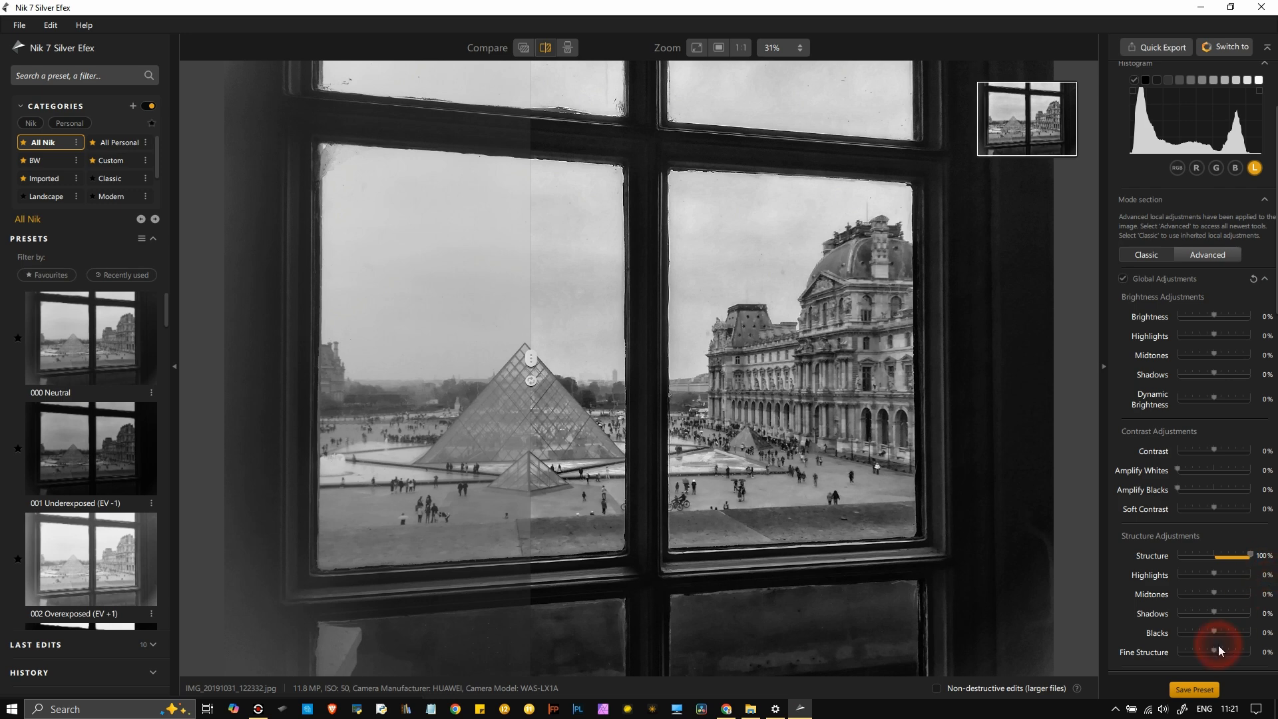
click(1253, 279)
drag(1214, 653, 1249, 659)
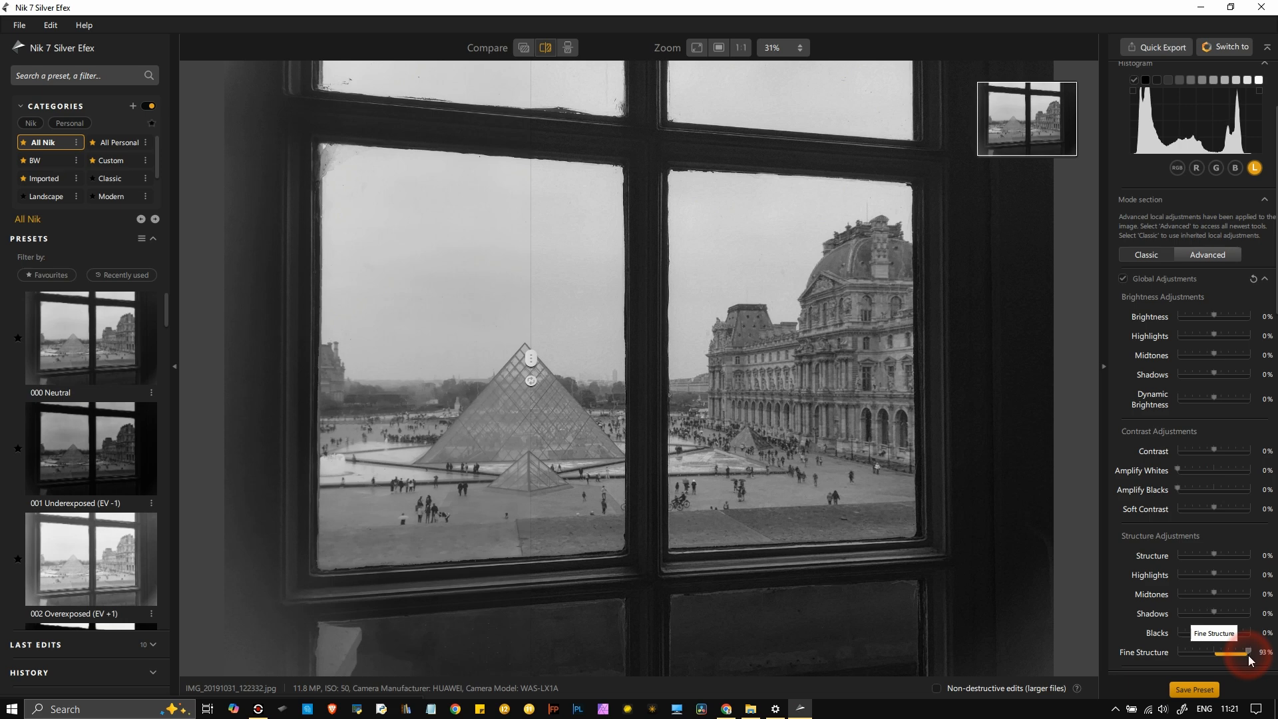
Reset the global adjustments and lower Structure to -100%, viewing the softened palace and pyramid at 42% zoom.
click(1254, 279)
drag(1214, 557, 1171, 561)
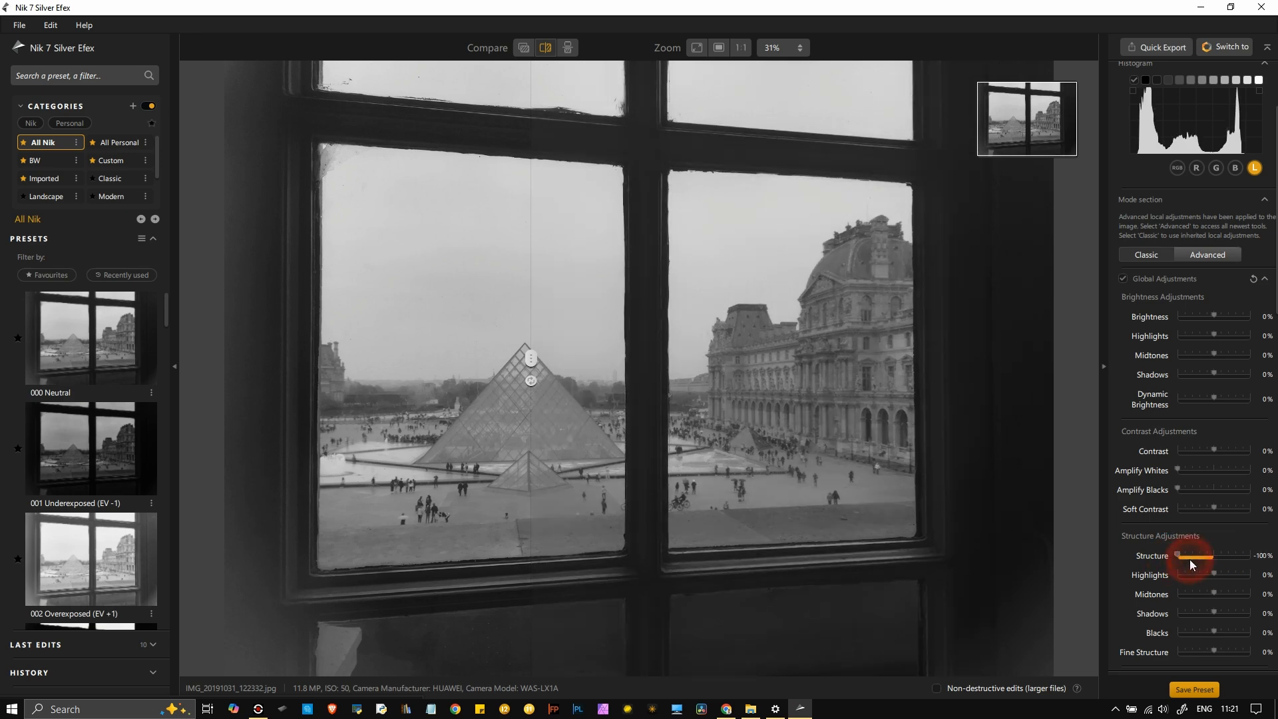
scroll(819, 417, up, 1)
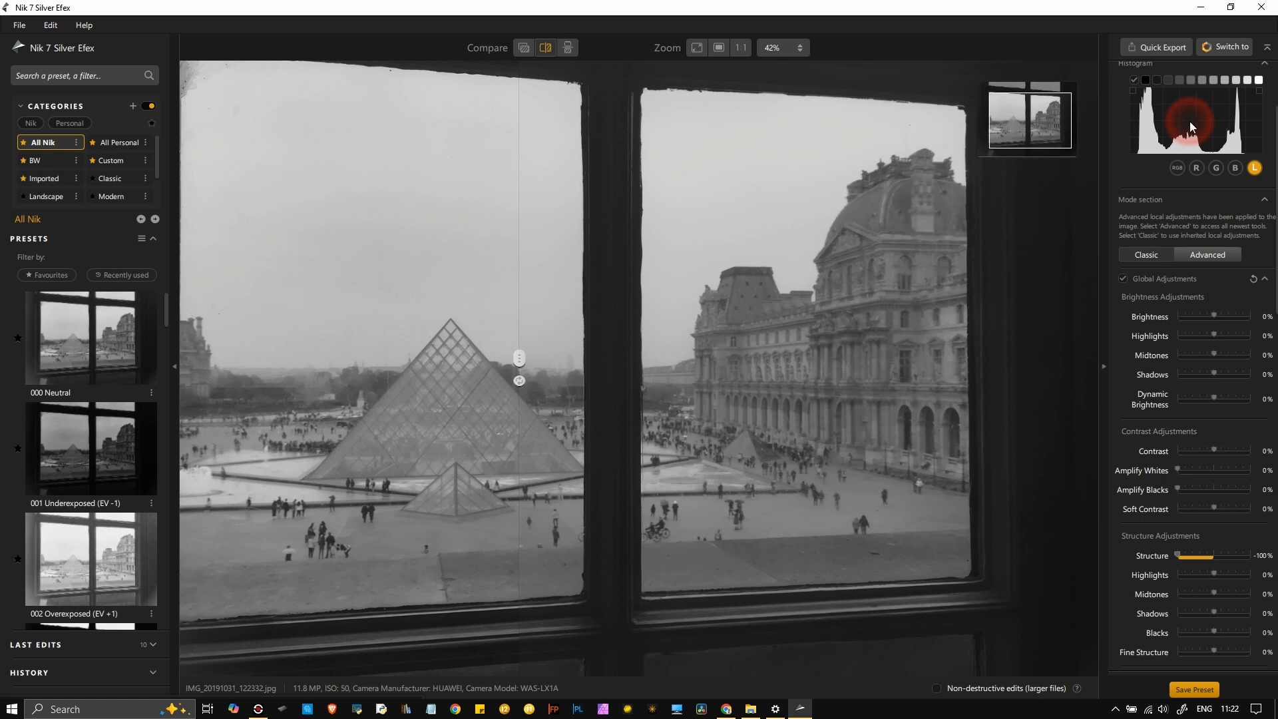
Reset the global adjustments, try Fine Structure at -100%, and return it to 0%.
click(1254, 279)
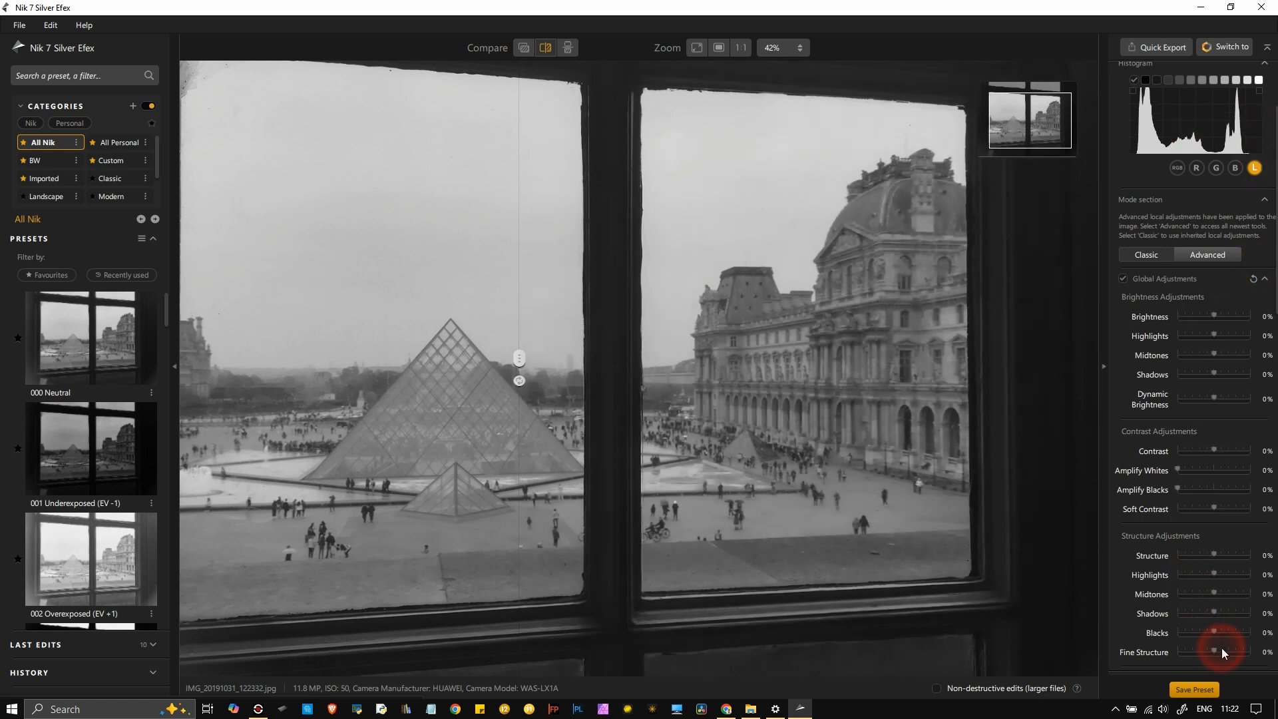
drag(1217, 651, 1129, 650)
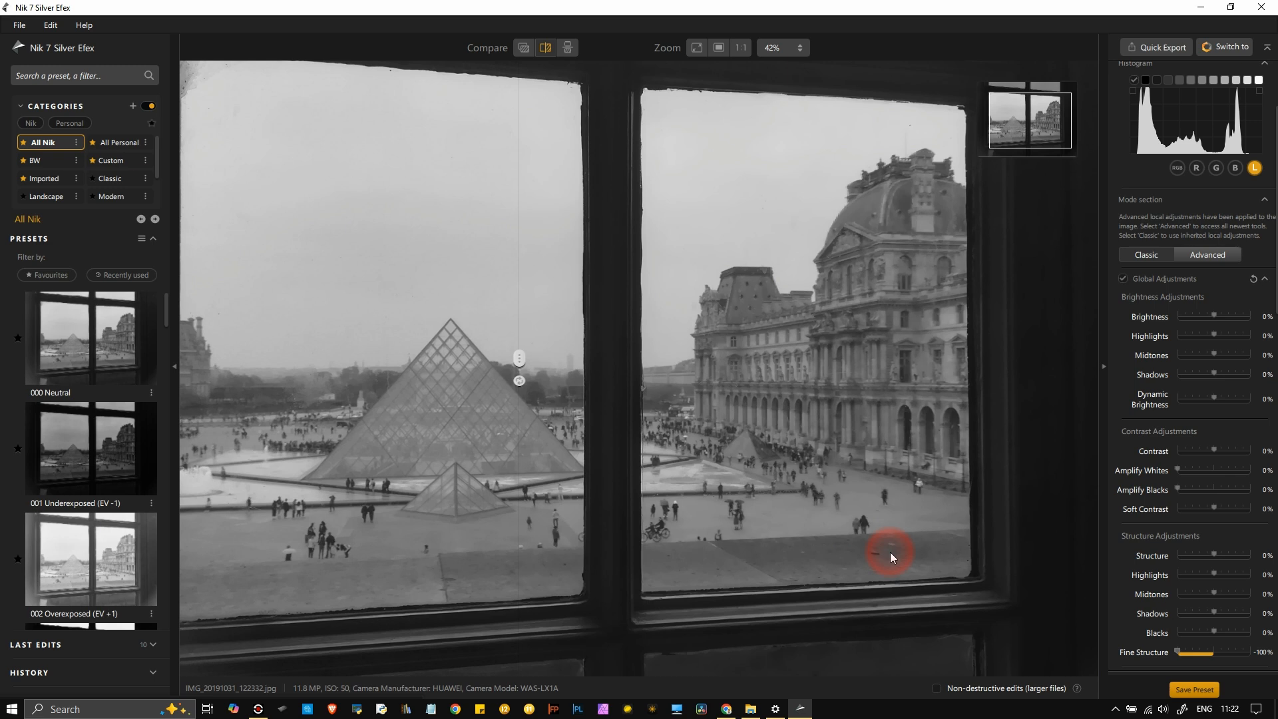
double_click(1214, 652)
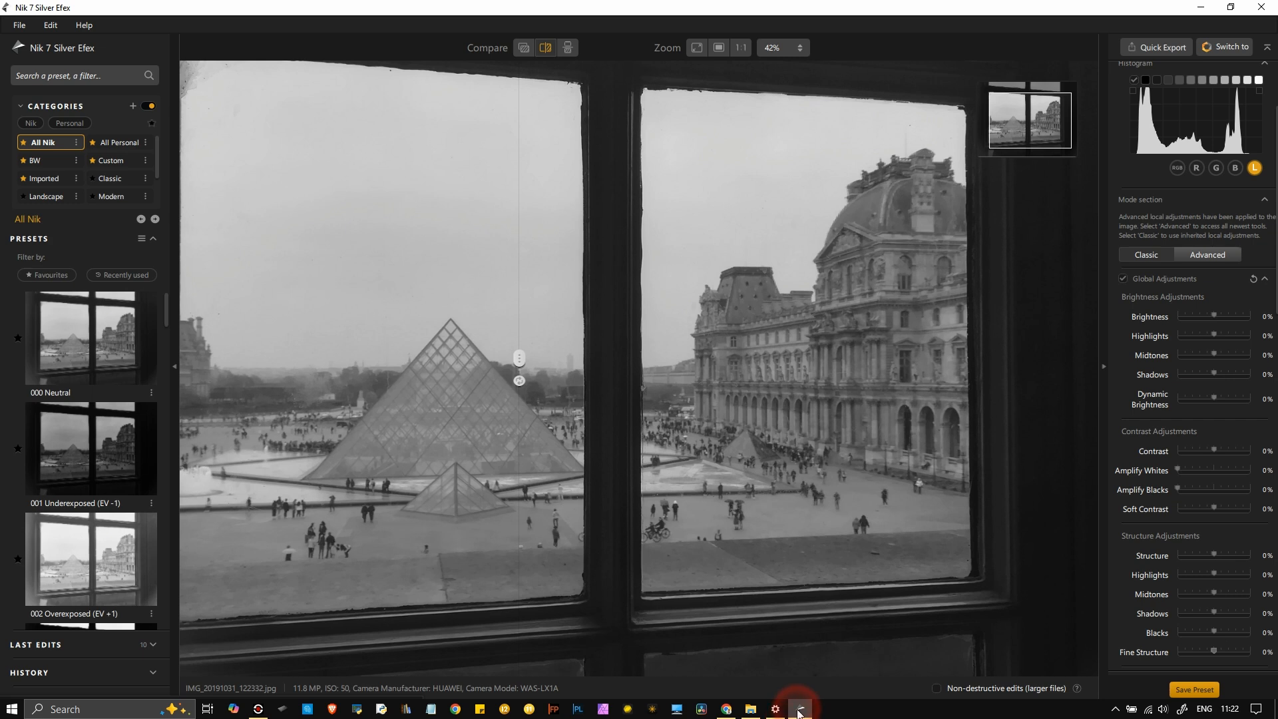